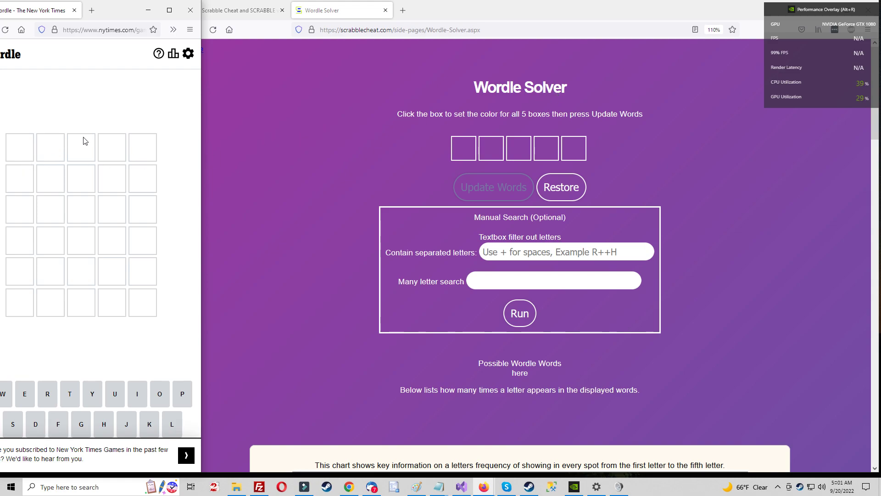
Enter CRANE as the opening Wordle guess
type("crane")
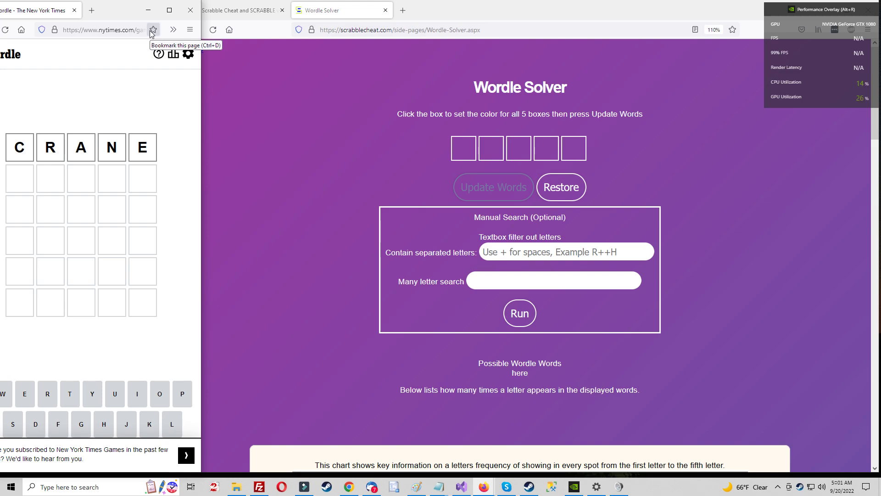
key("Return")
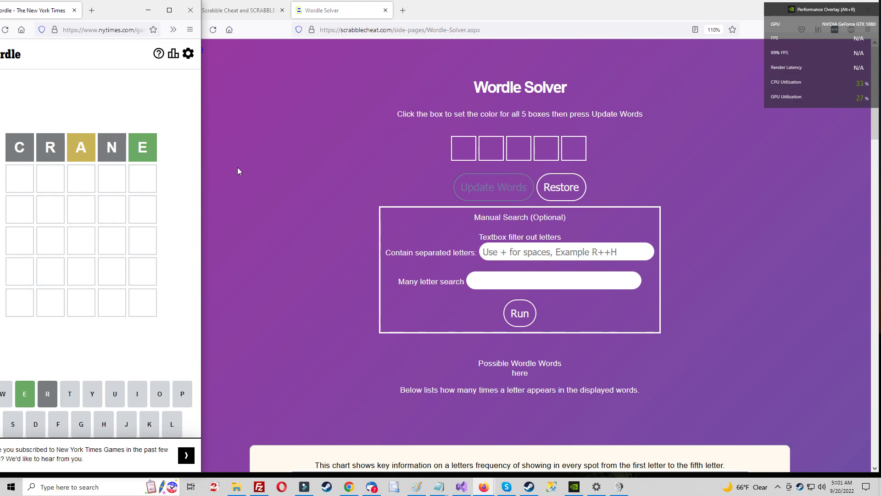
Type crane into the solver's first row and mark R and C grey
left_click(464, 148)
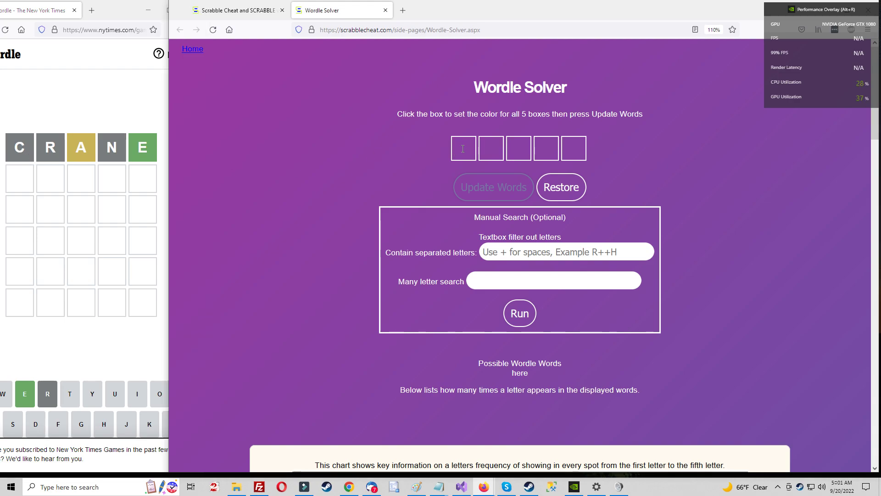
type("crane")
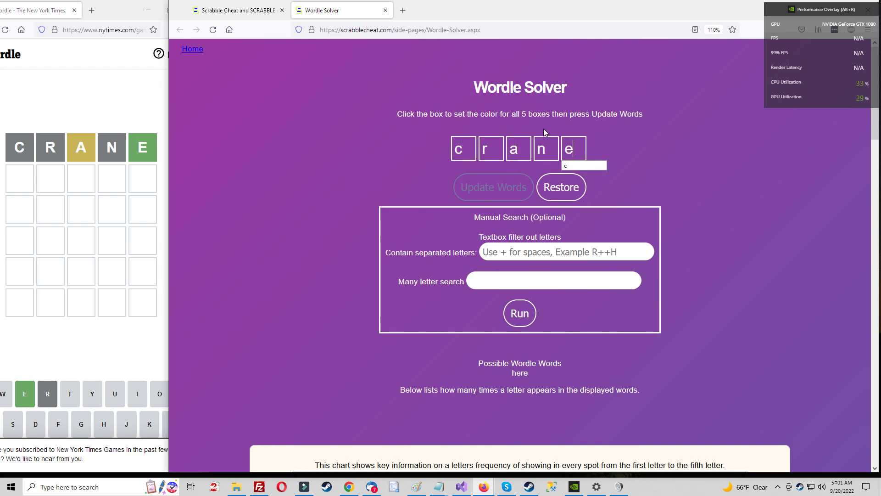
left_click(490, 149)
left_click(463, 147)
left_click(463, 147)
left_click(463, 147)
left_click(463, 147)
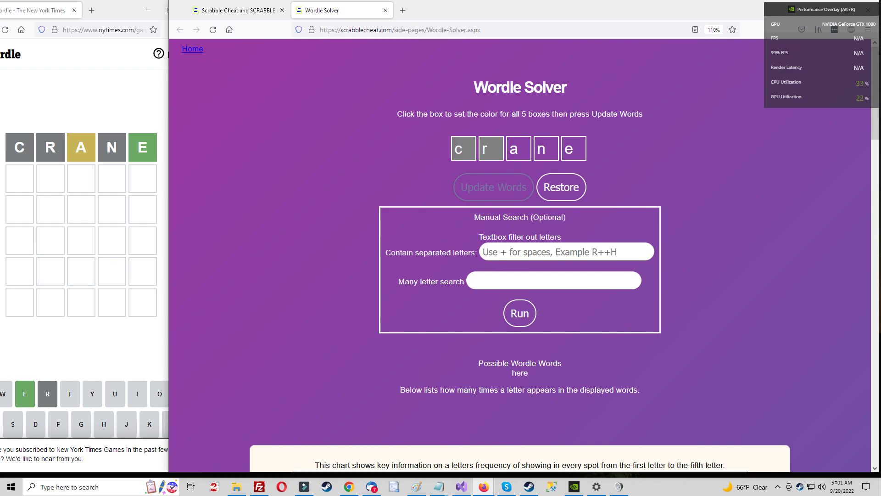
left_click(463, 147)
left_click(464, 147)
left_click(463, 147)
left_click(465, 150)
left_click(464, 149)
left_click(468, 151)
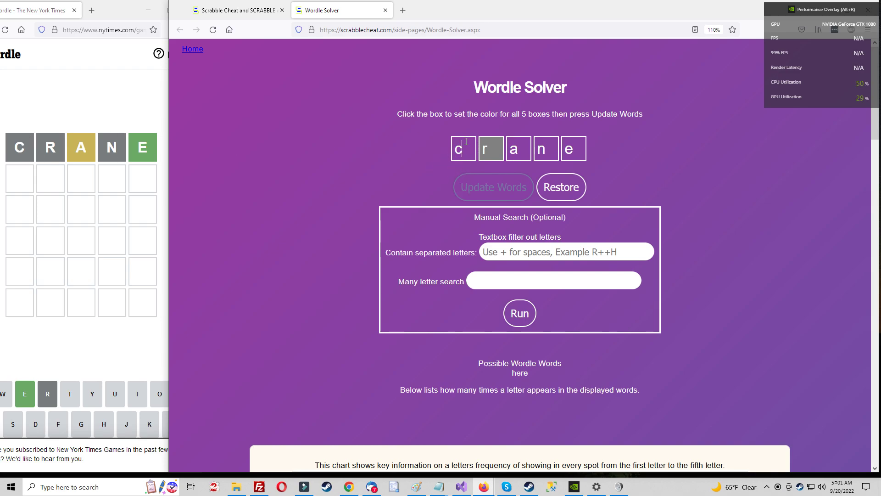
left_click(466, 142)
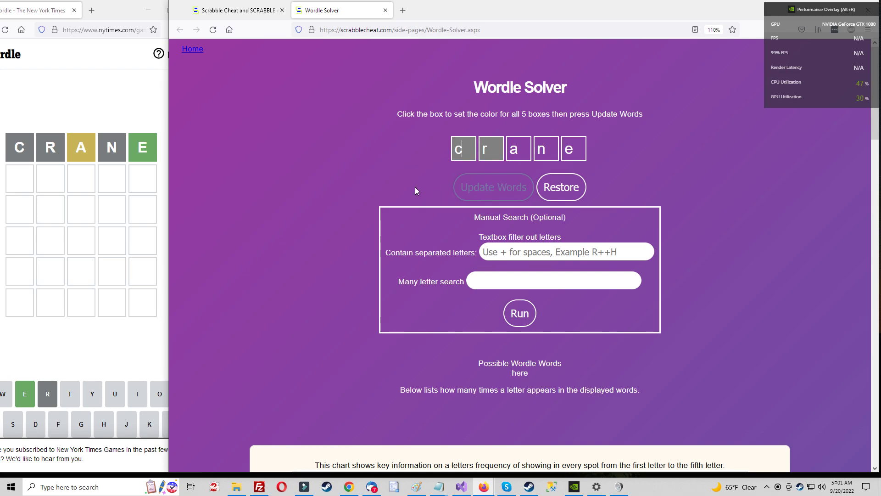
left_click(461, 148)
left_click(461, 148)
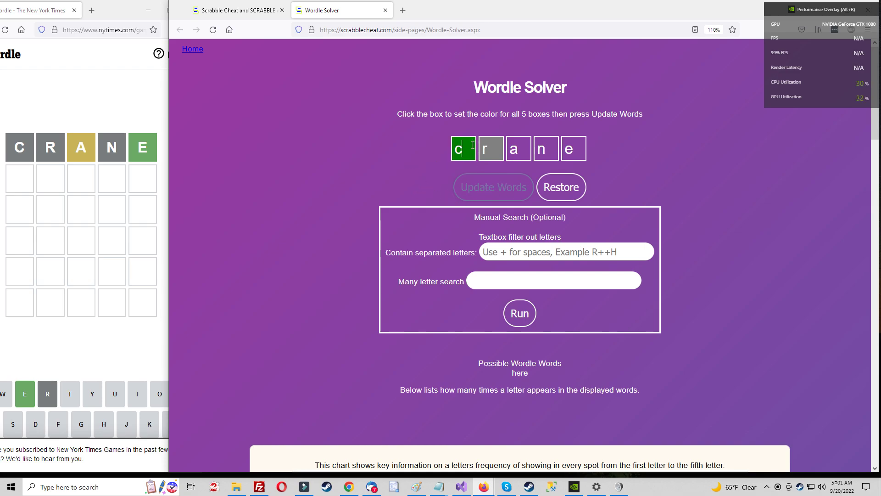
left_click(473, 148)
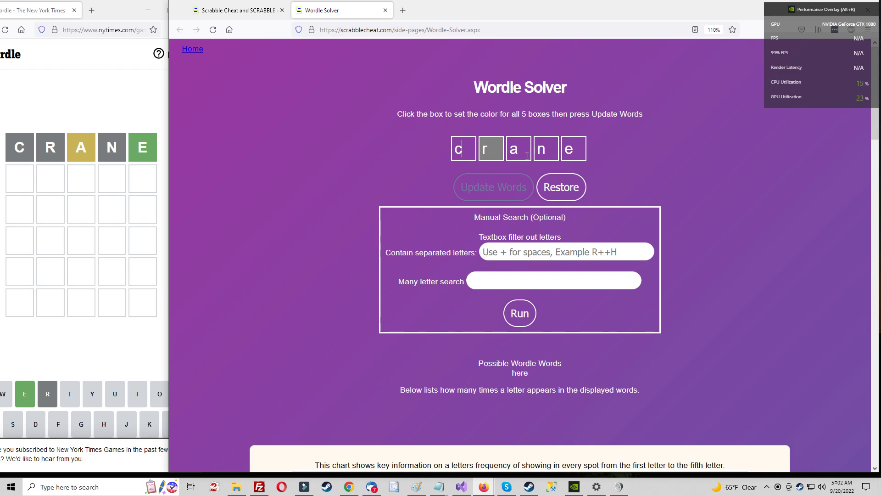
left_click(461, 148)
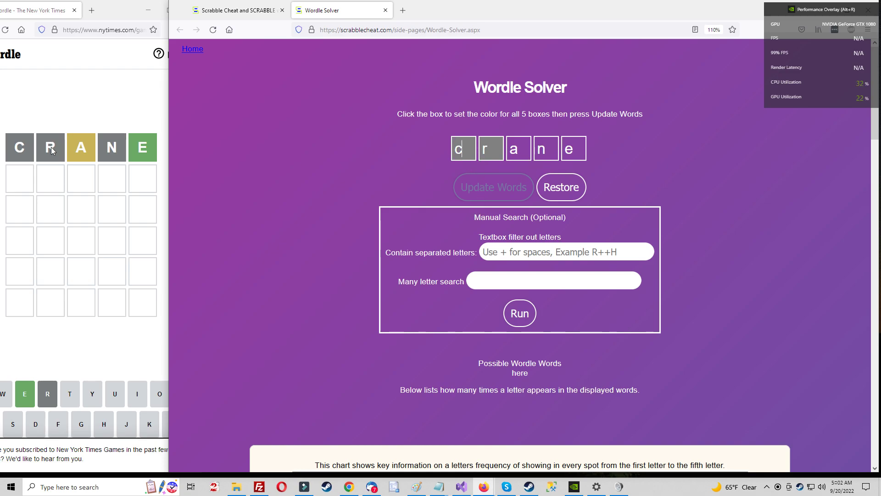
Mark A yellow, N grey and E green in the crane row
left_click(525, 142)
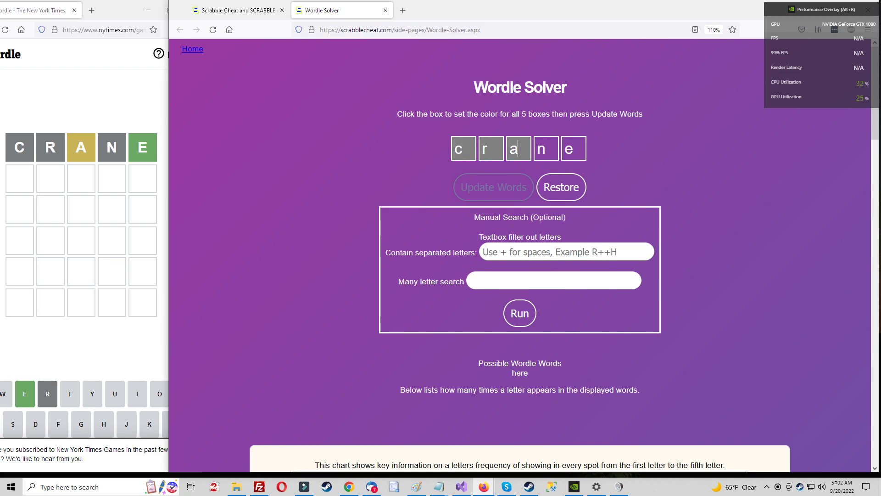
left_click(526, 142)
left_click(552, 148)
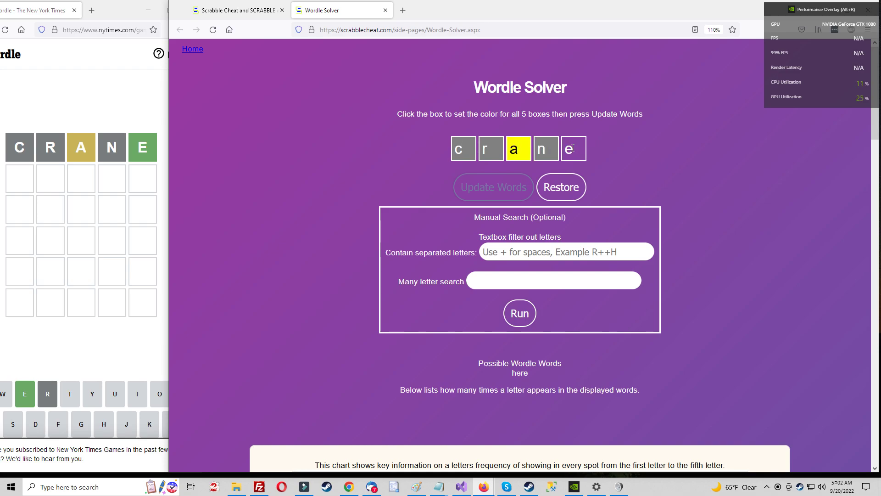
left_click(577, 148)
left_click(577, 148)
left_click(576, 147)
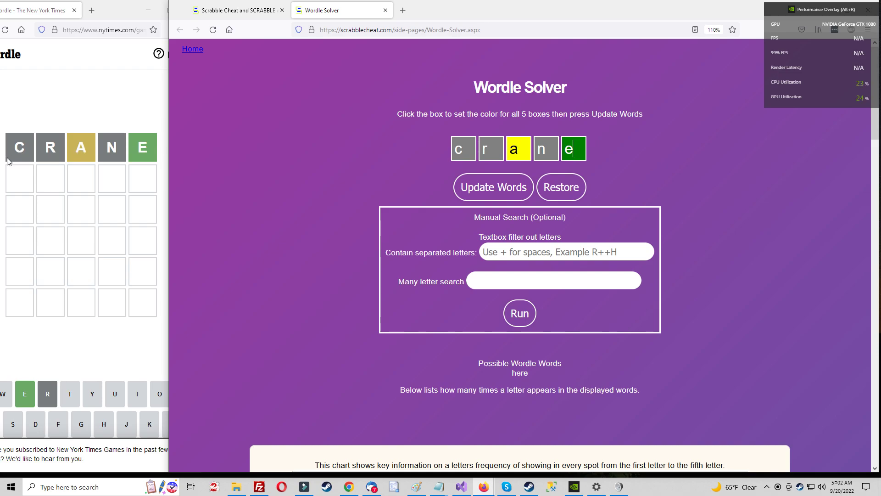
left_click(501, 192)
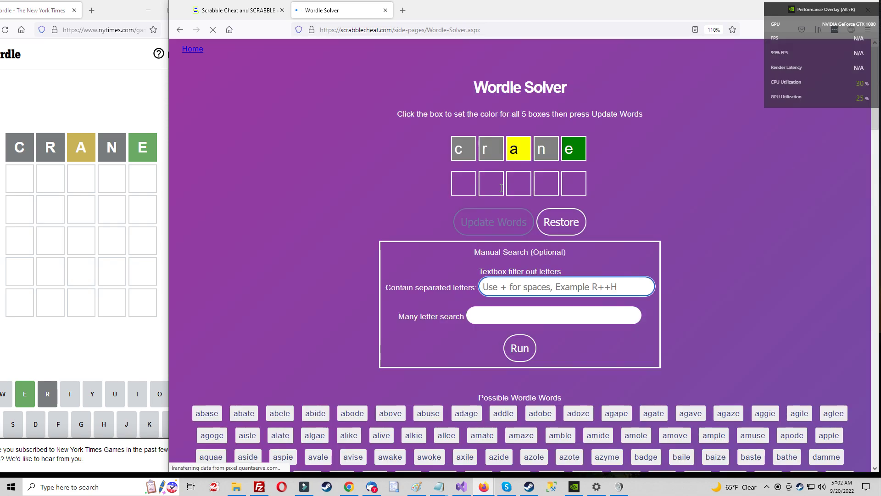
scroll(499, 190, "down", 3)
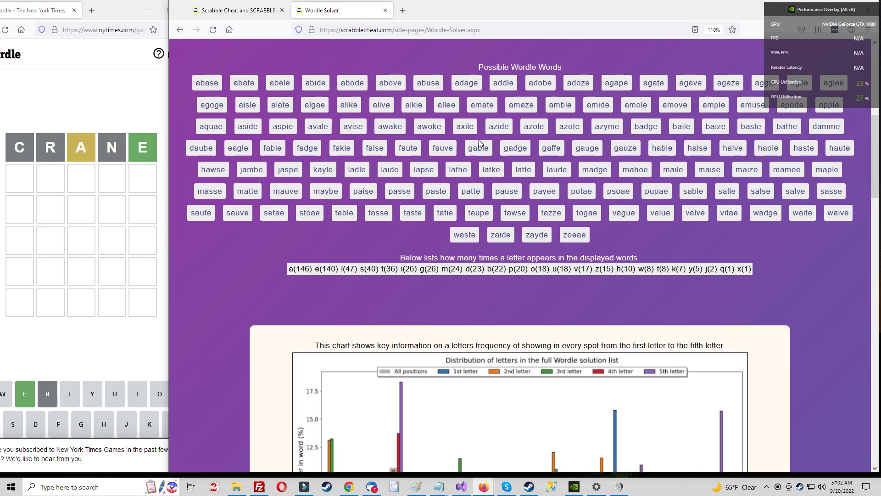
scroll(528, 227, "up", 2)
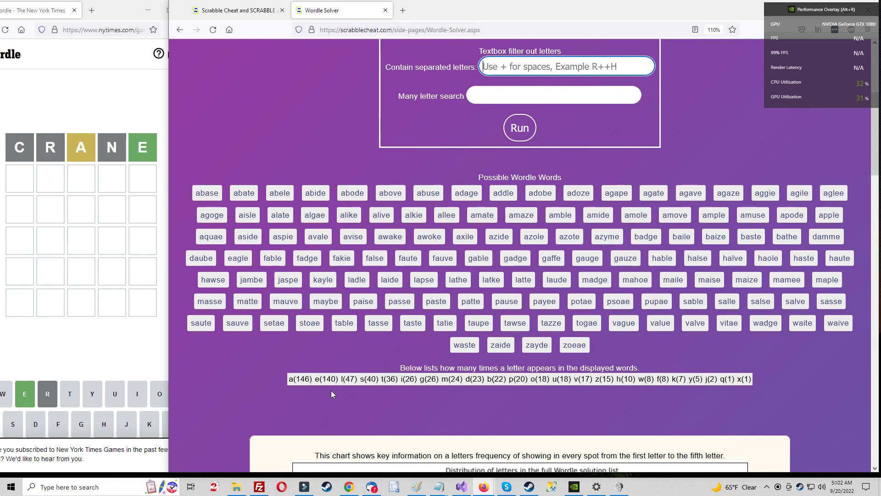
scroll(326, 204, "down", 6)
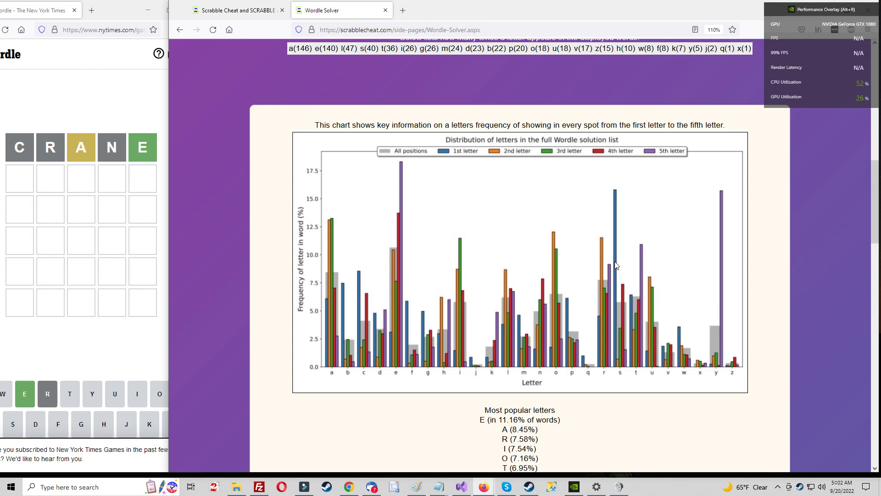
scroll(469, 324, "up", 1)
scroll(469, 324, "up", 7)
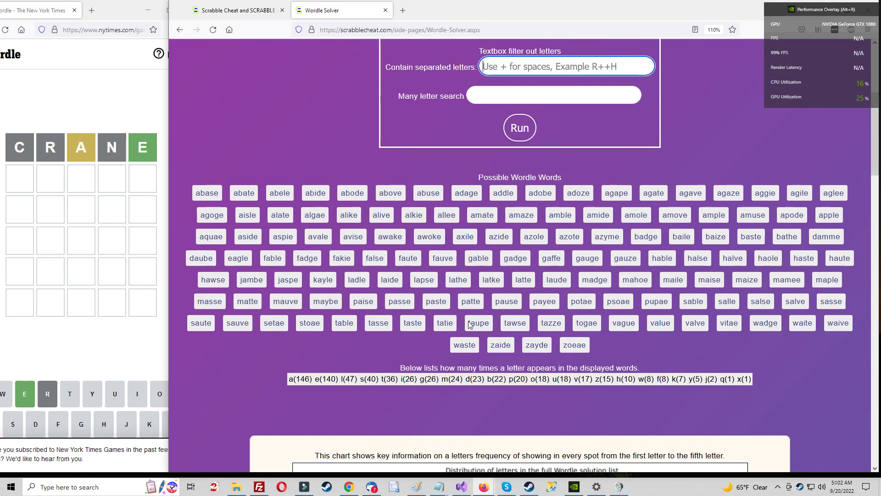
scroll(543, 181, "up", 3)
scroll(543, 184, "down", 4)
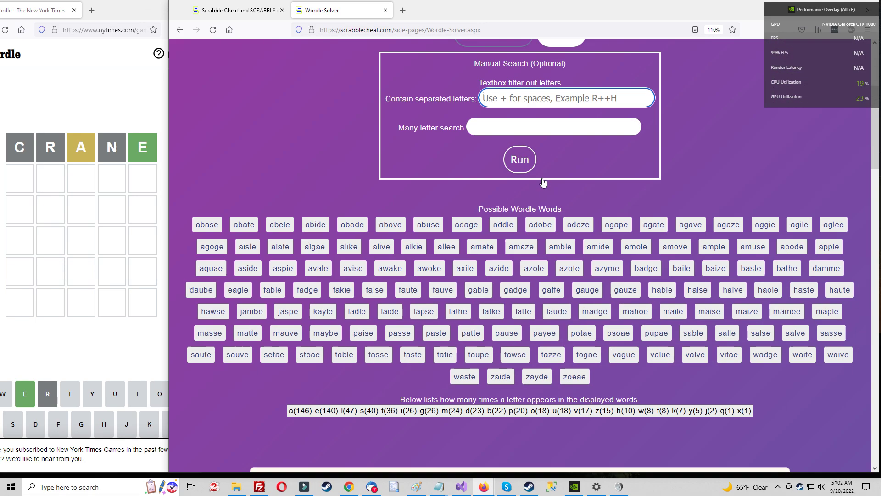
scroll(698, 327, "down", 2)
scroll(698, 327, "down", 10)
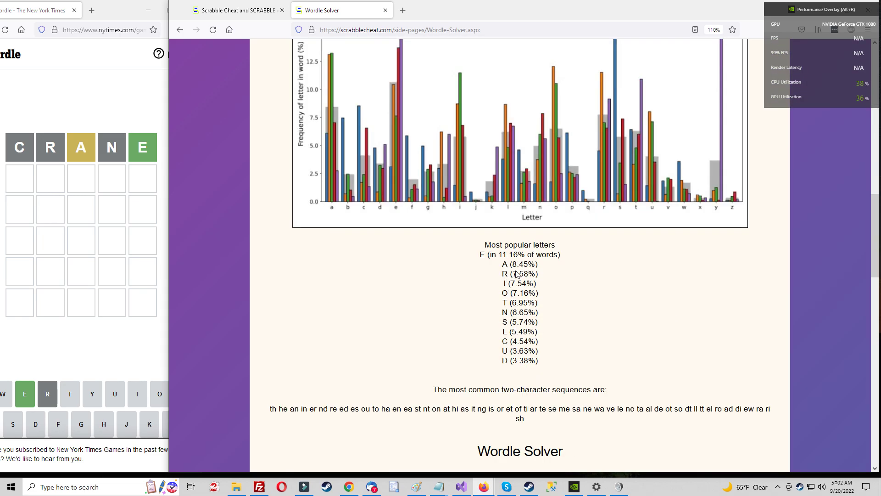
scroll(510, 322, "down", 4)
scroll(515, 328, "down", 2)
scroll(515, 328, "up", 6)
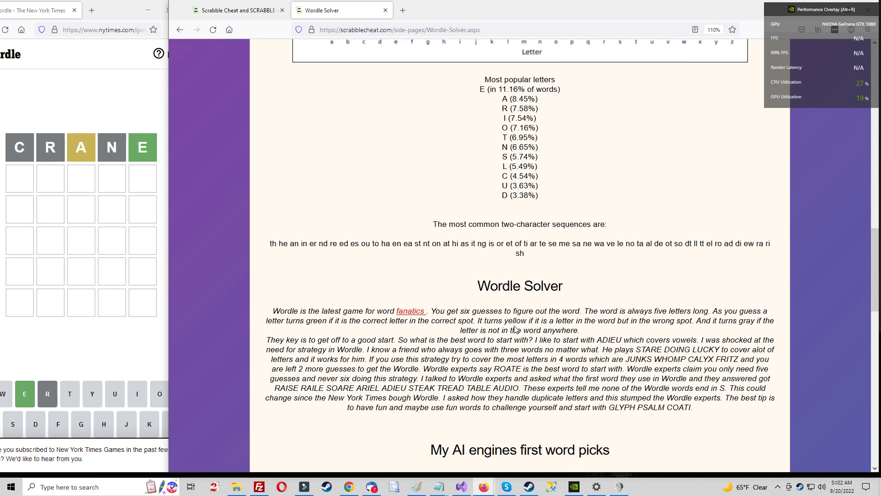
scroll(299, 364, "up", 8)
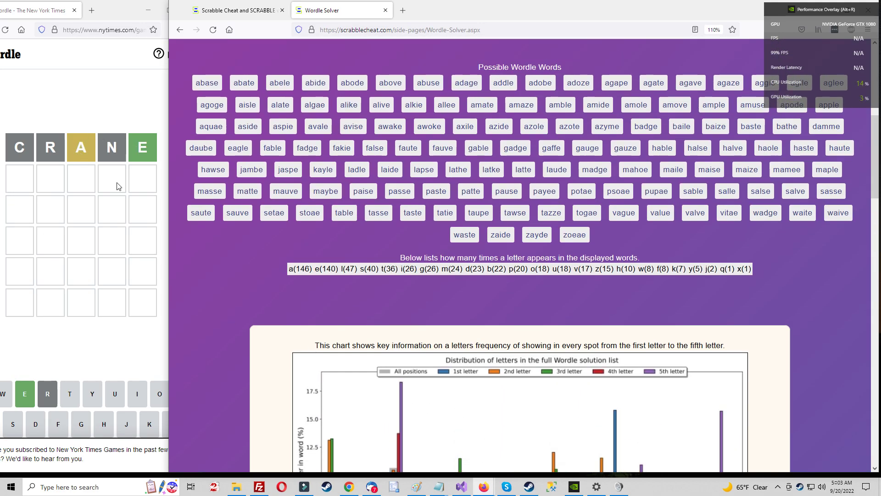
scroll(338, 375, "down", 7)
scroll(338, 375, "down", 3)
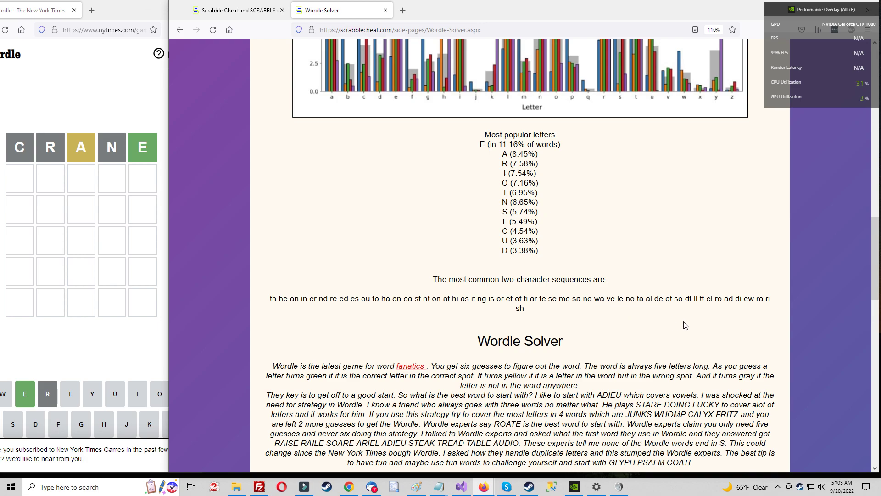
scroll(689, 320, "up", 10)
scroll(688, 320, "up", 2)
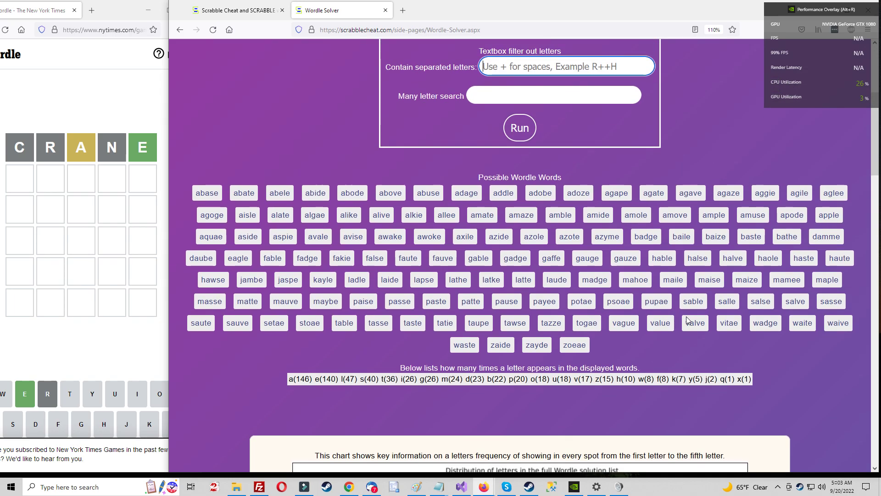
scroll(495, 342, "up", 5)
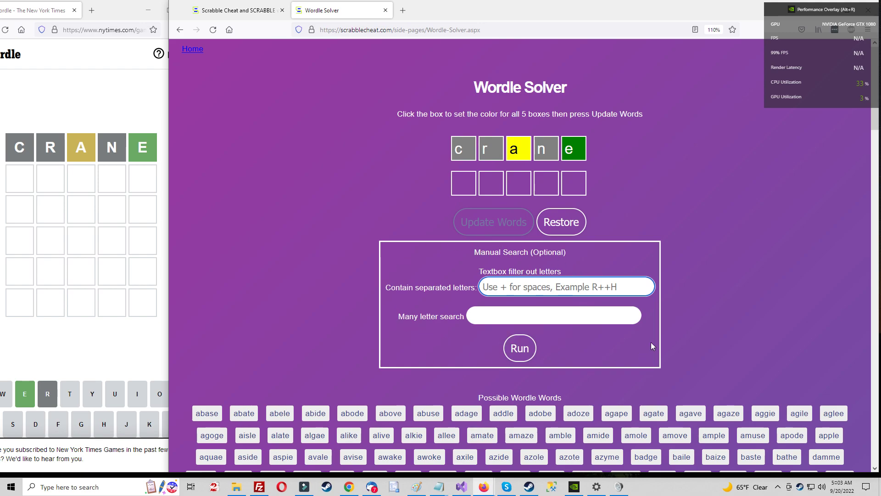
scroll(652, 342, "down", 2)
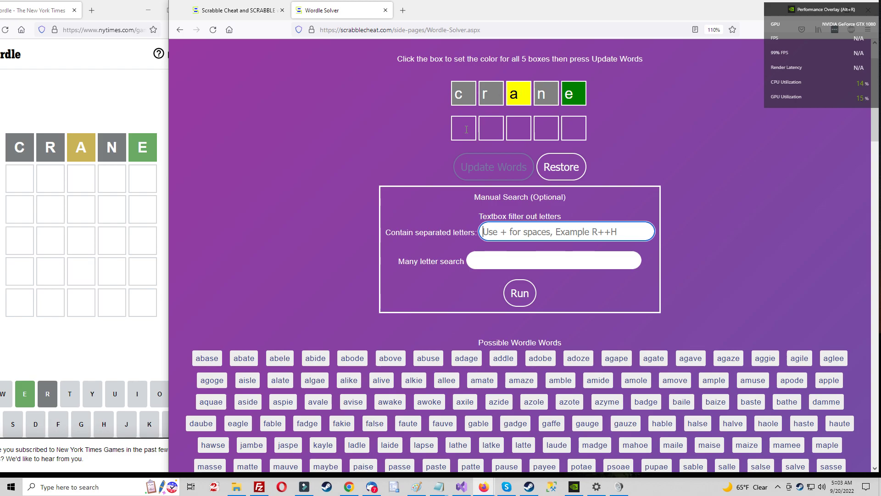
scroll(488, 244, "down", 8)
scroll(487, 245, "down", 3)
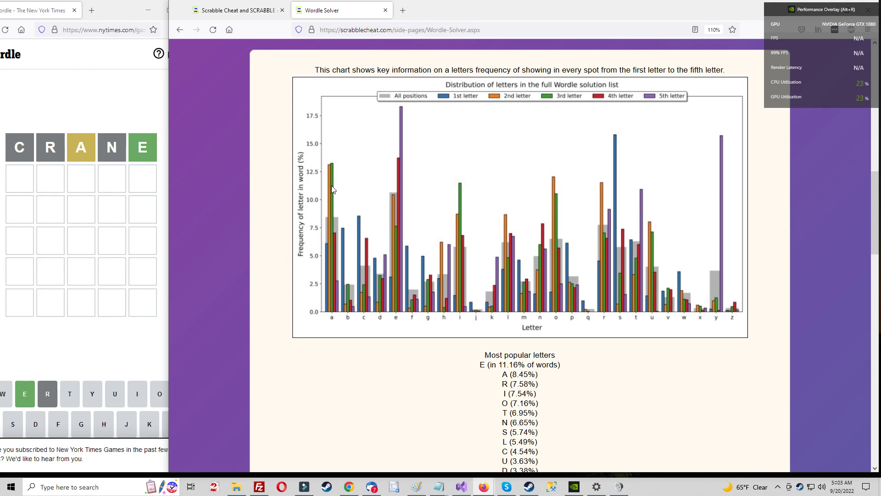
scroll(549, 238, "up", 10)
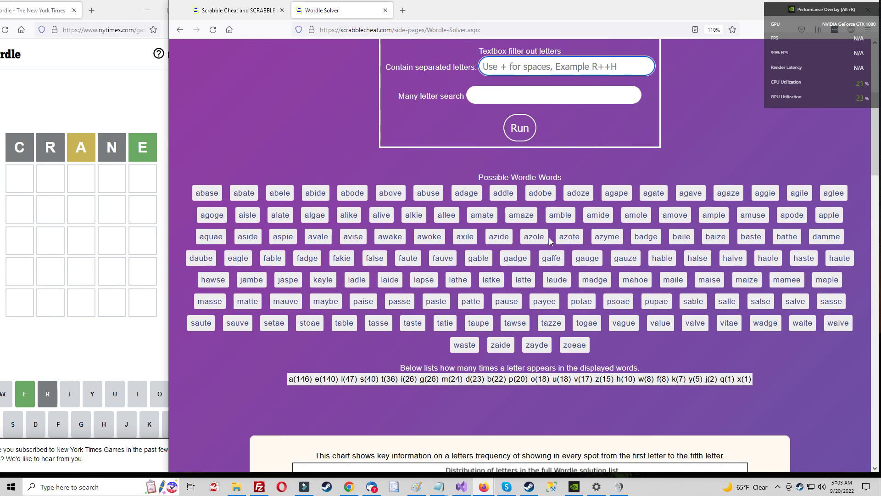
scroll(571, 181, "up", 3)
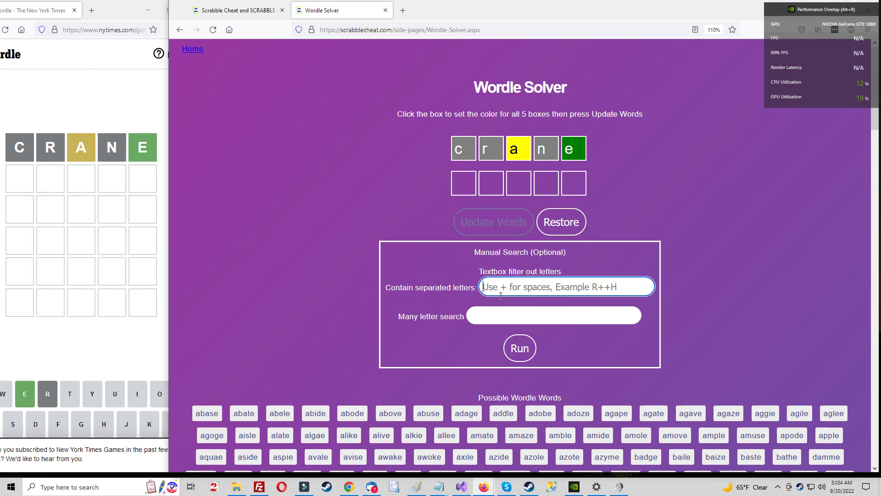
scroll(473, 334, "down", 5)
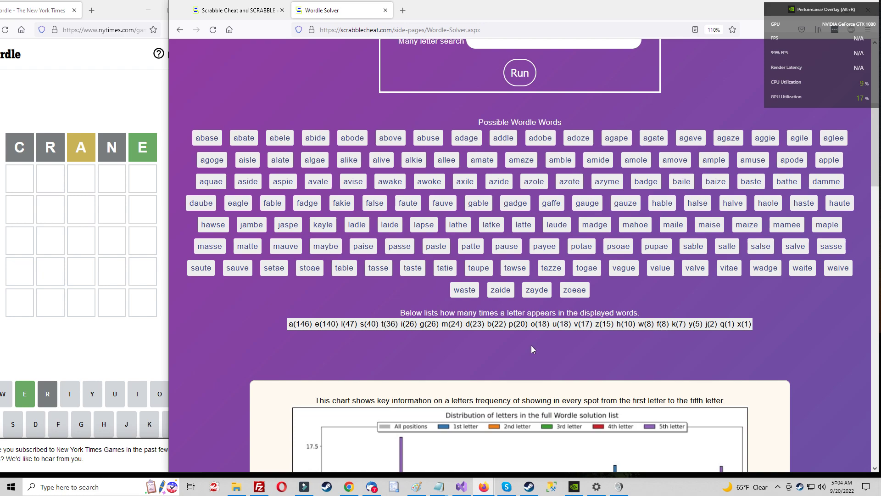
scroll(402, 360, "up", 2)
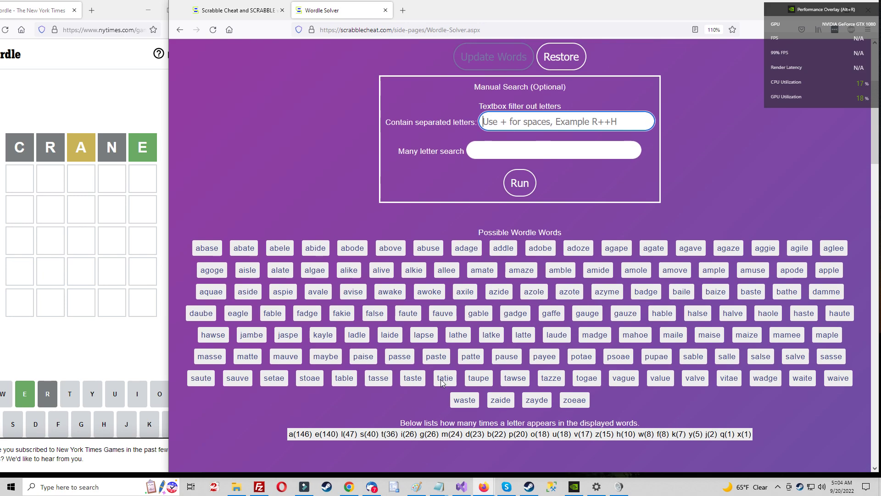
Type lstig into the Many letter search field, dismissing the past-search list
left_click(501, 148)
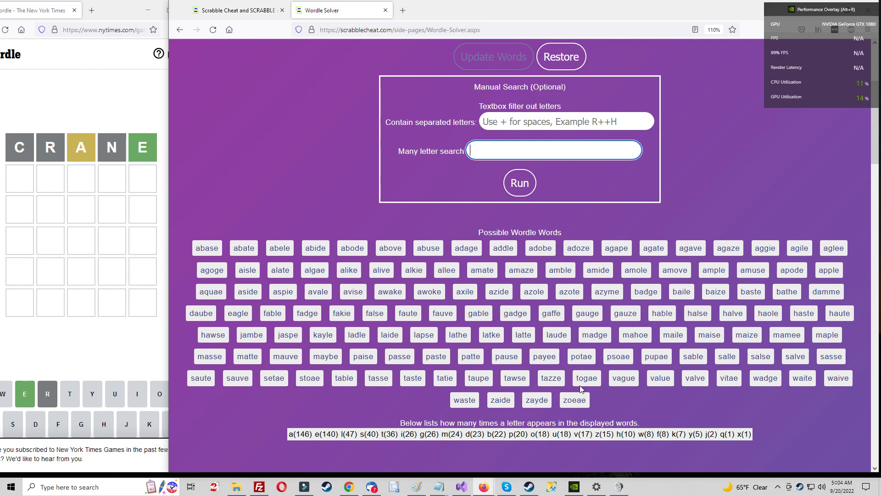
left_click(473, 149)
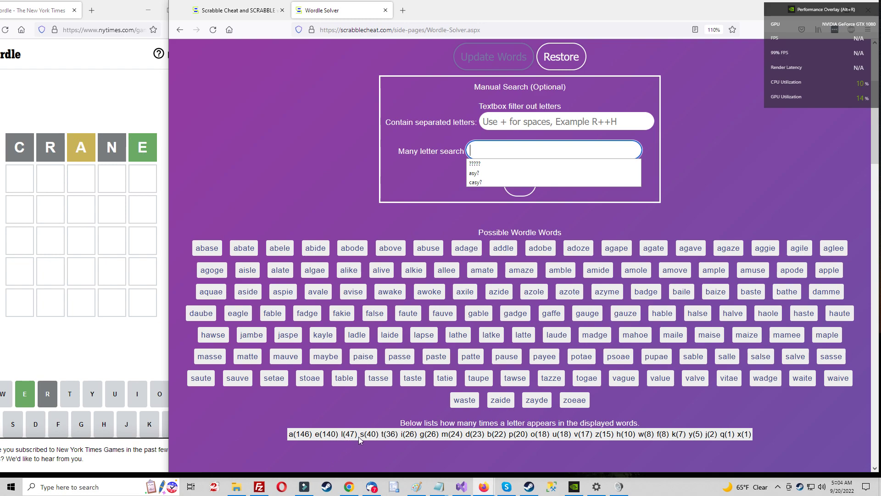
left_click(517, 154)
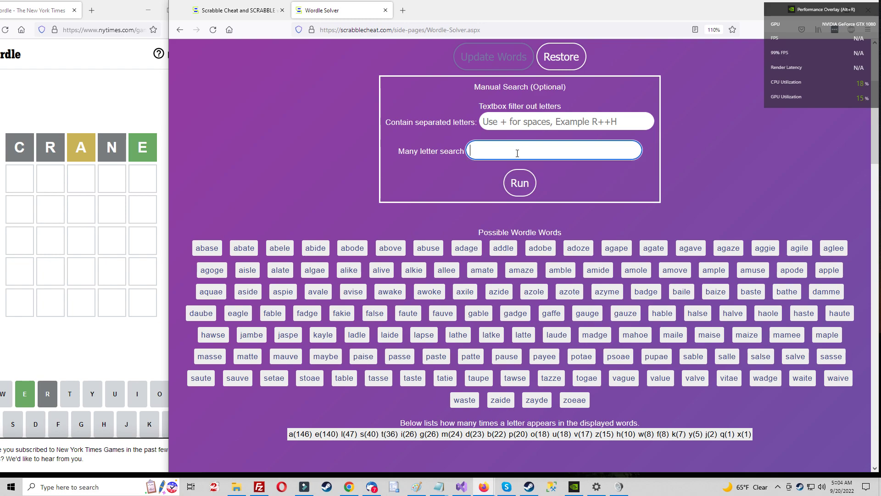
type("ls")
scroll(528, 181, "up", 3)
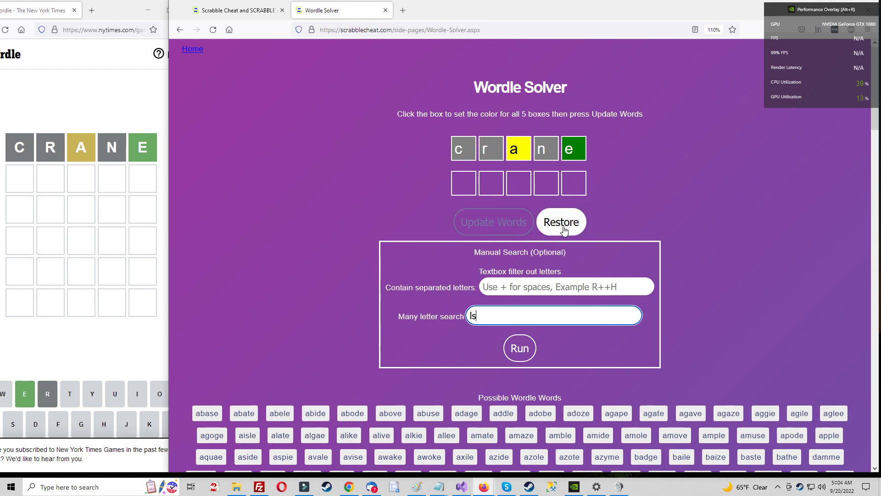
scroll(723, 219, "down", 1)
scroll(722, 219, "down", 1)
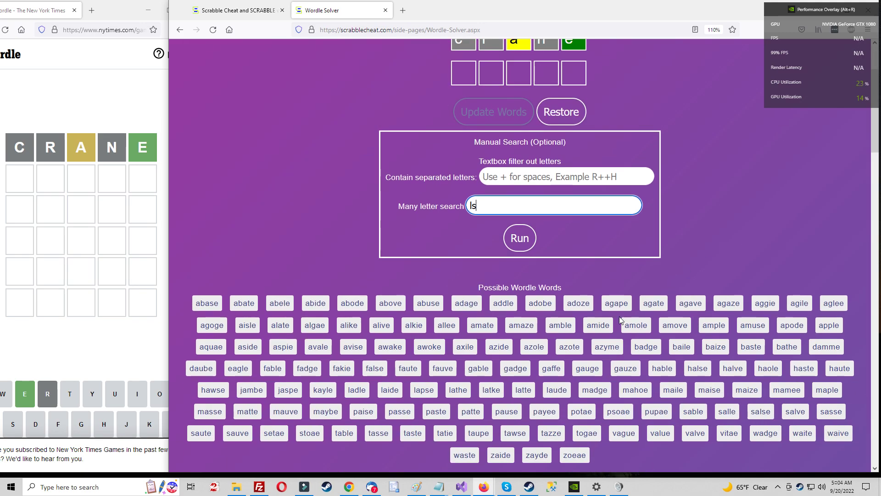
scroll(569, 354, "up", 2)
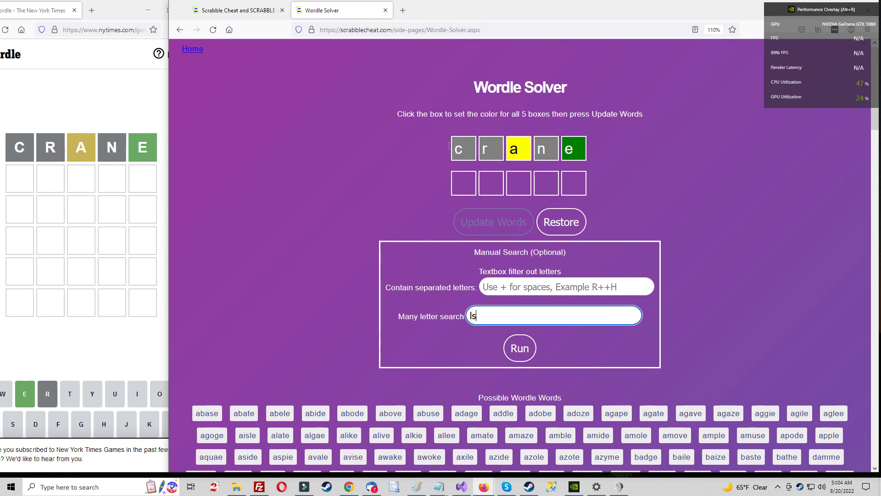
scroll(252, 308, "down", 3)
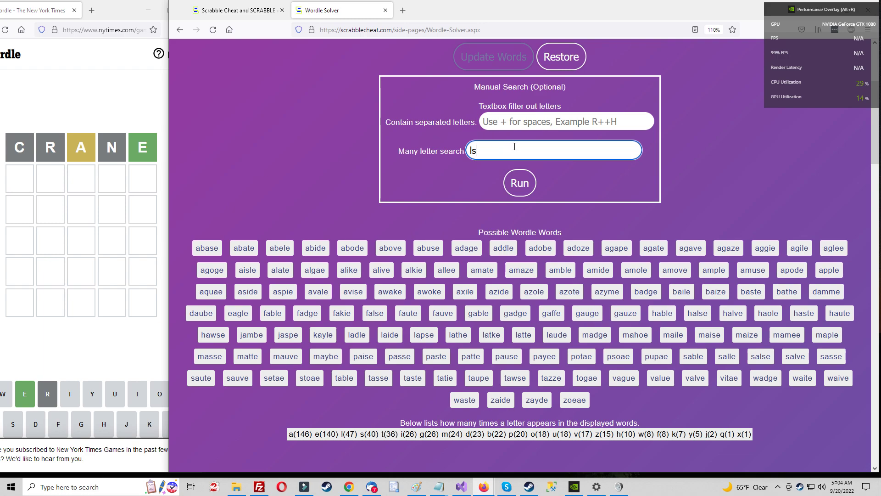
scroll(358, 252, "down", 2)
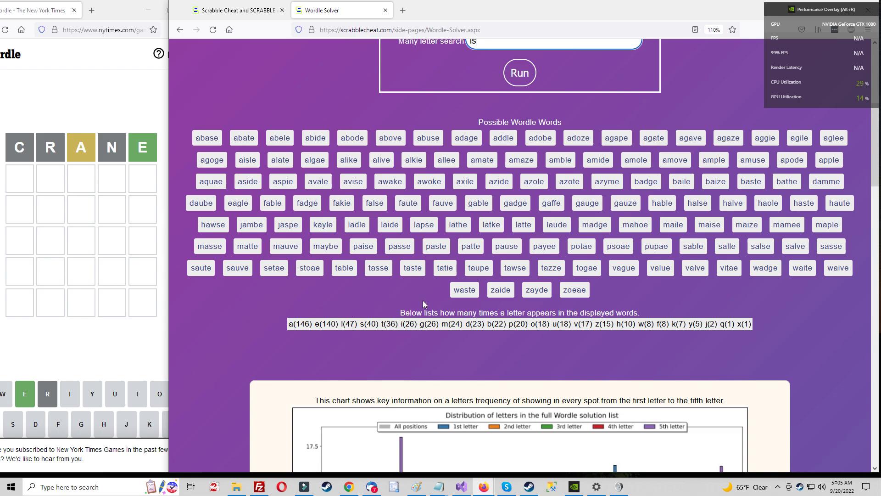
scroll(423, 300, "up", 3)
type("ti")
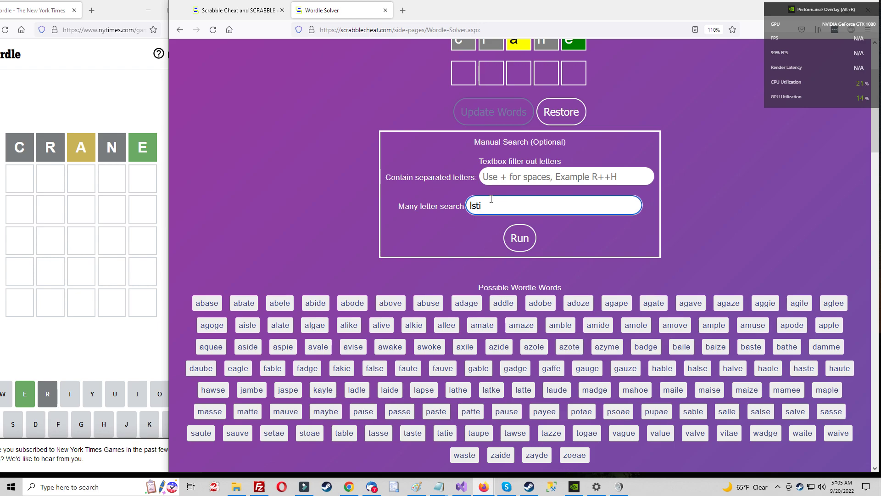
scroll(394, 351, "down", 2)
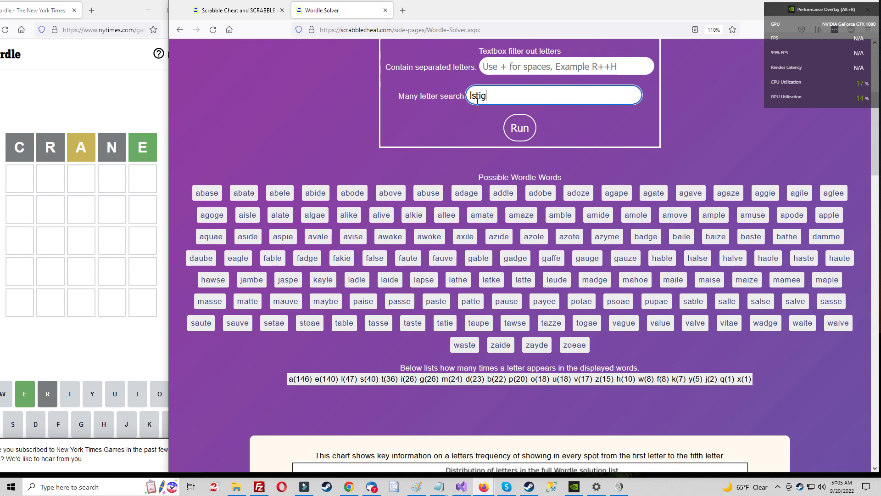
Run the lstig search to get GILTS, then start Wordle's second row with G
left_click(516, 129)
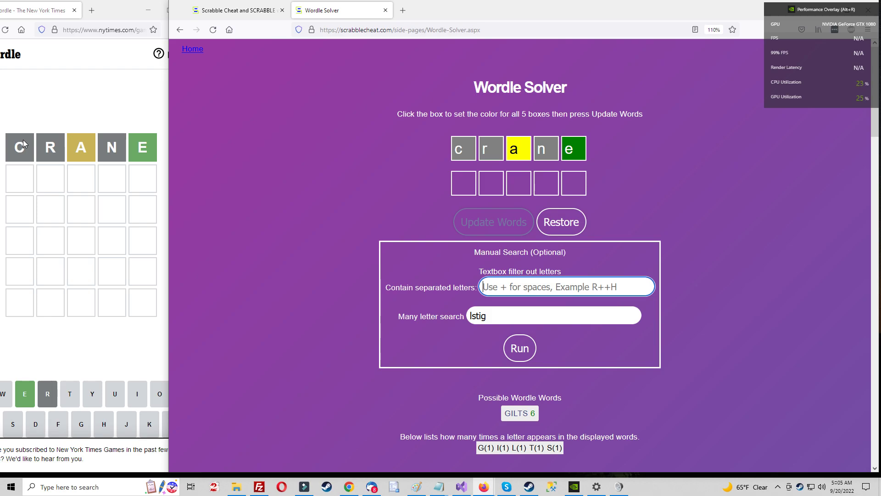
left_click(30, 171)
type("g")
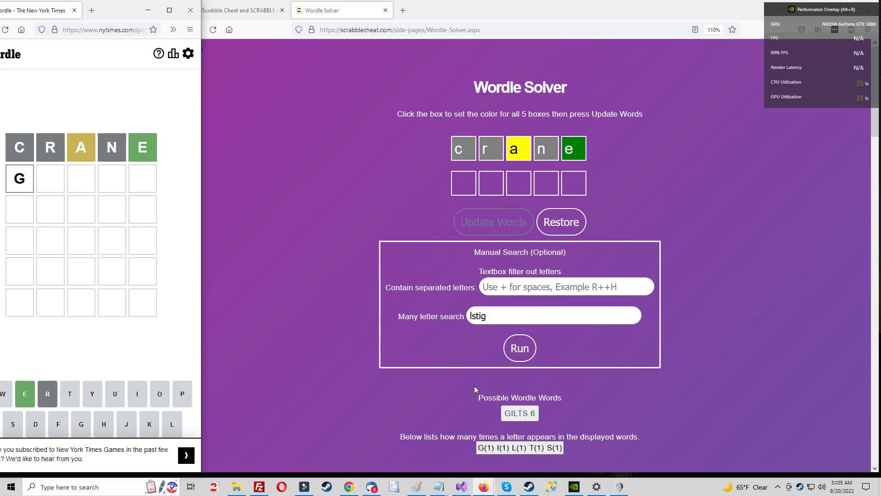
scroll(474, 386, "down", 10)
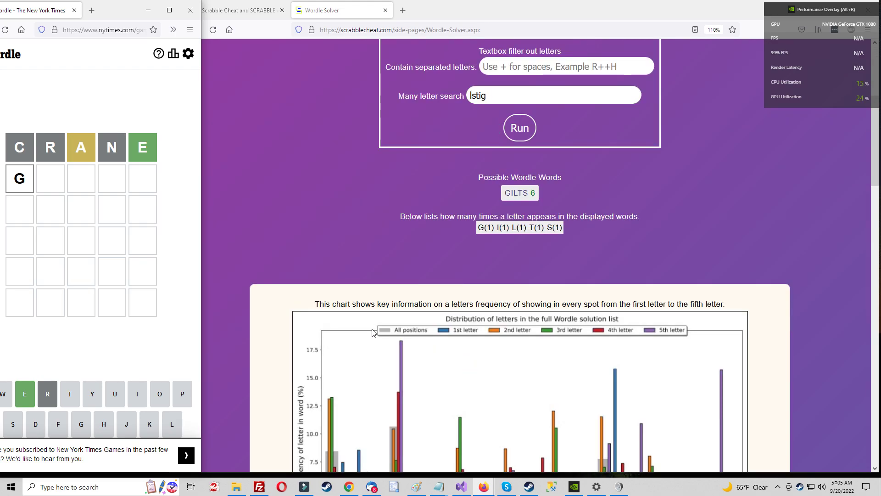
scroll(449, 356, "up", 7)
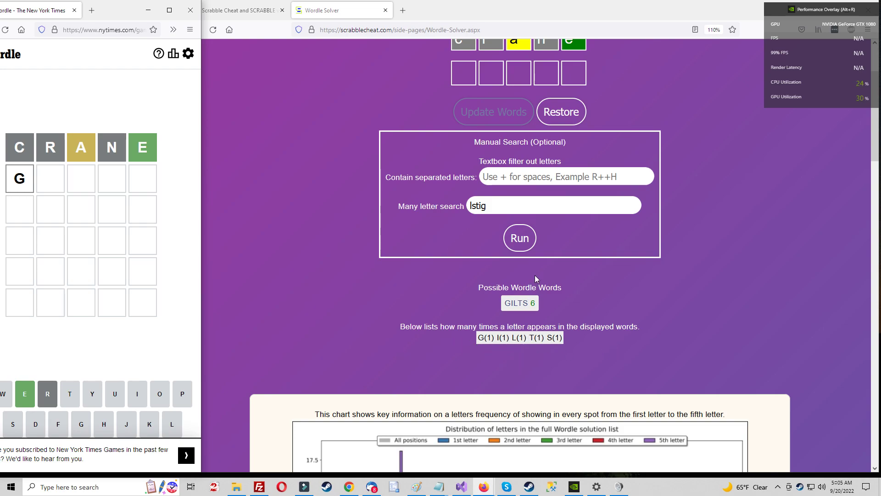
Restore the full crane-based candidate list after the GILTS search
left_click(552, 114)
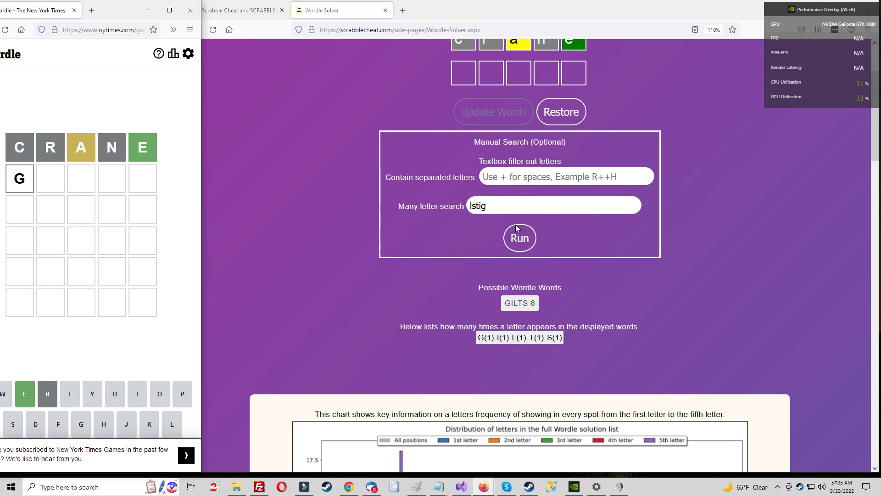
left_click(563, 114)
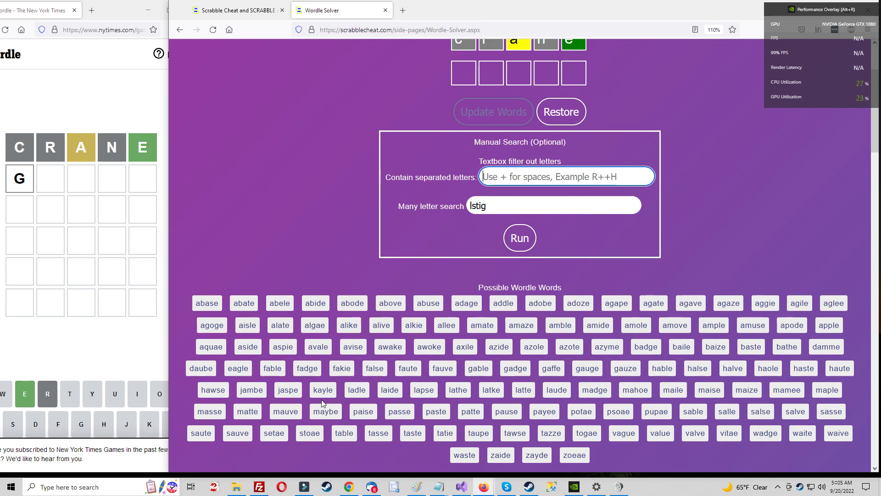
scroll(613, 235, "up", 1)
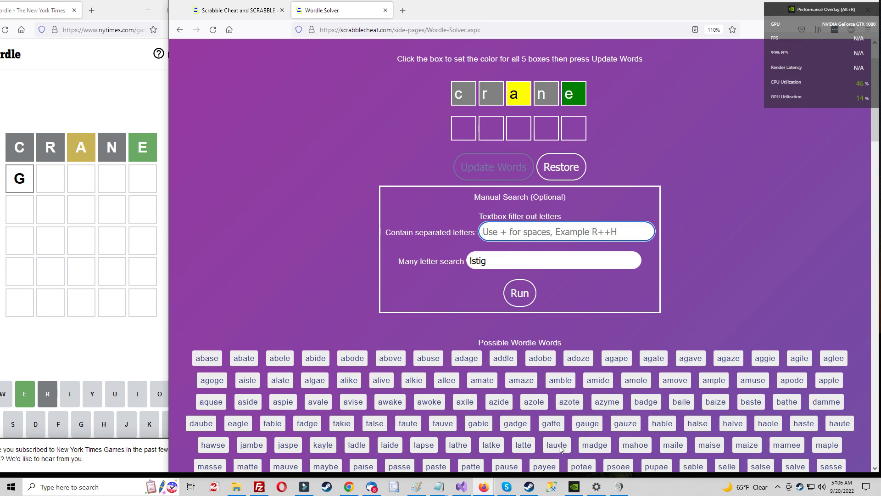
scroll(559, 445, "down", 3)
scroll(559, 445, "up", 3)
scroll(486, 258, "down", 3)
scroll(546, 129, "up", 5)
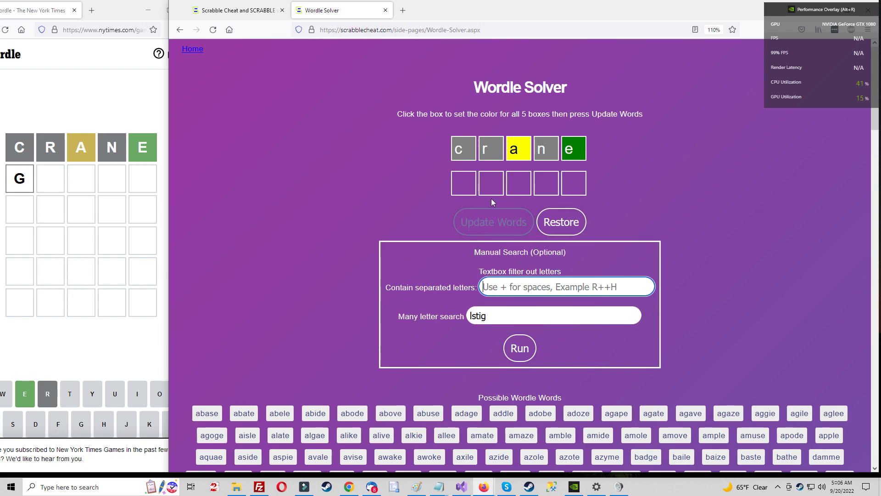
Try fg in the second row, reset, rerun lstig for GILTS, and restore the full list
left_click(473, 188)
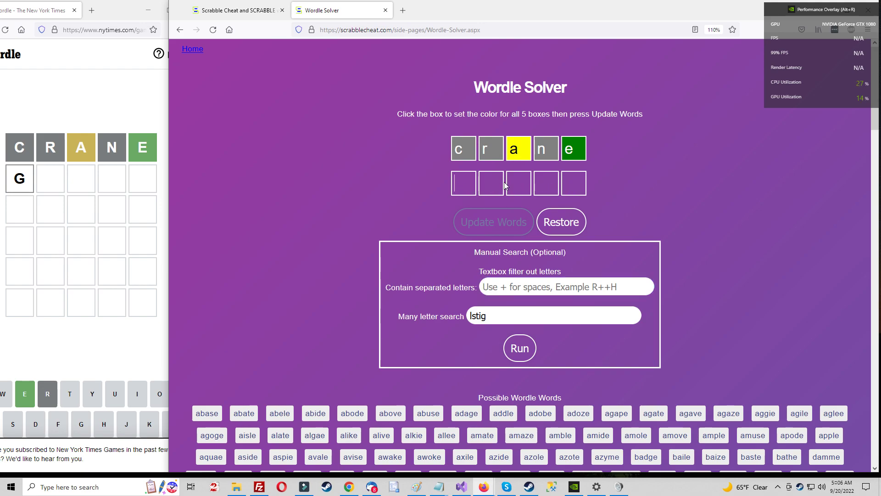
type("fg")
left_click(569, 220)
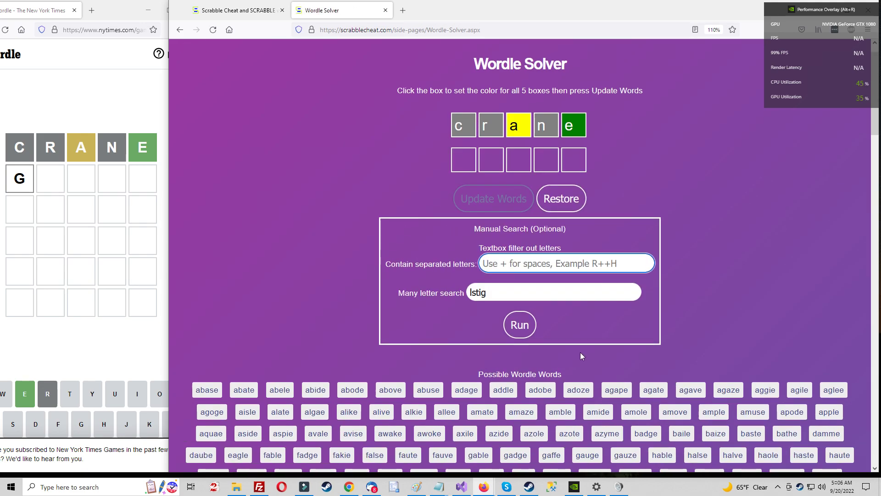
scroll(475, 159, "down", 3)
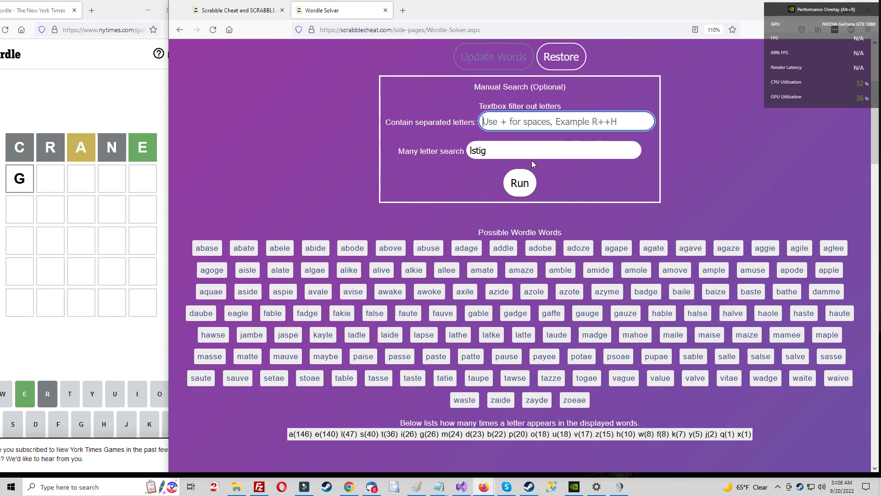
left_click(519, 187)
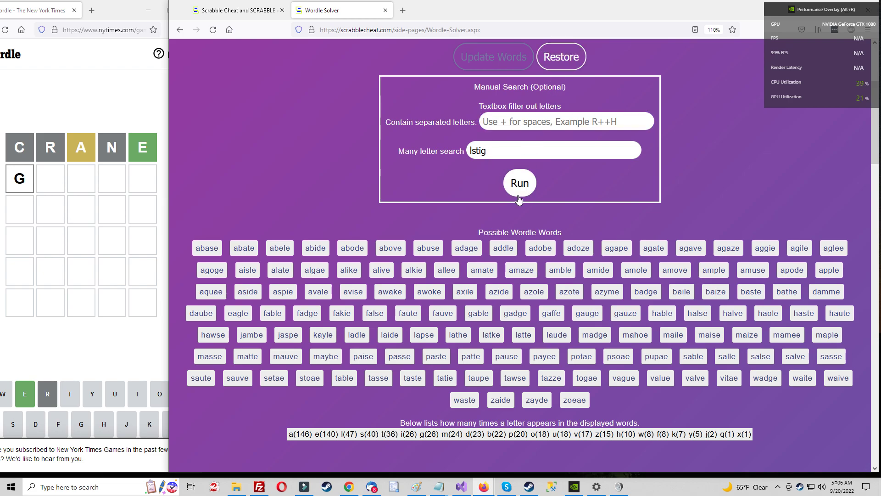
scroll(607, 340, "down", 3)
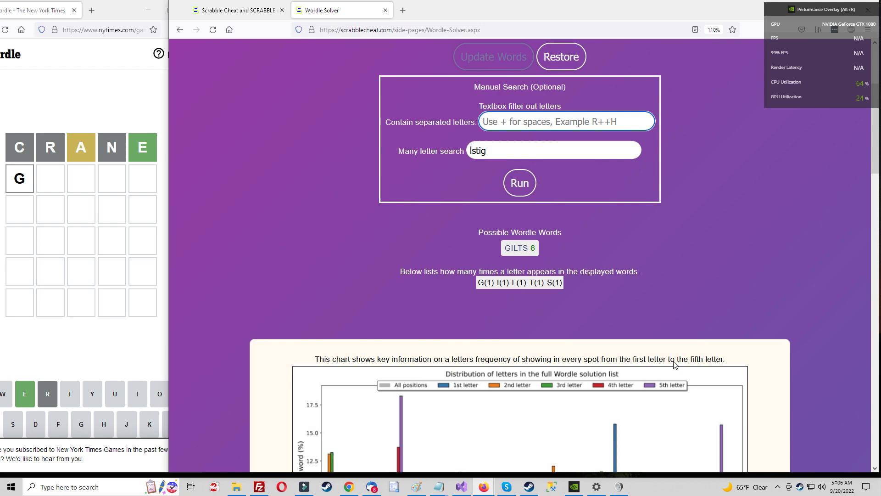
scroll(568, 229, "up", 3)
left_click(569, 214)
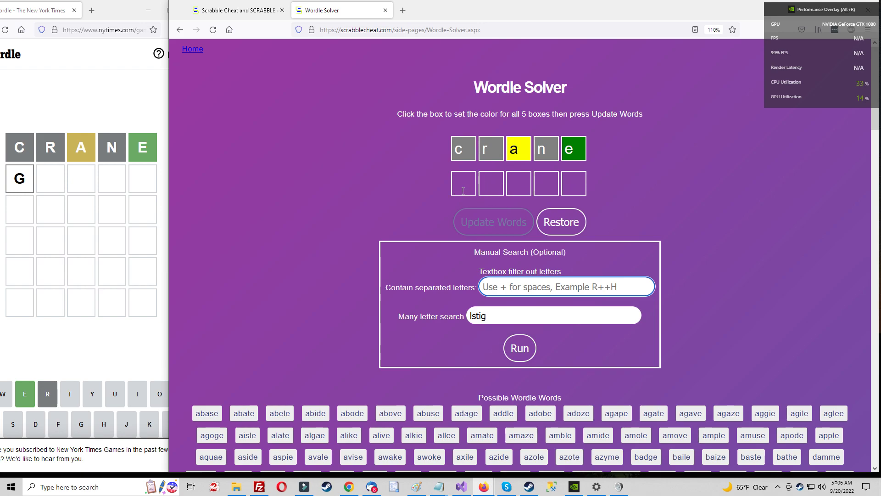
Submit GILTS as the second Wordle guess
left_click(61, 187)
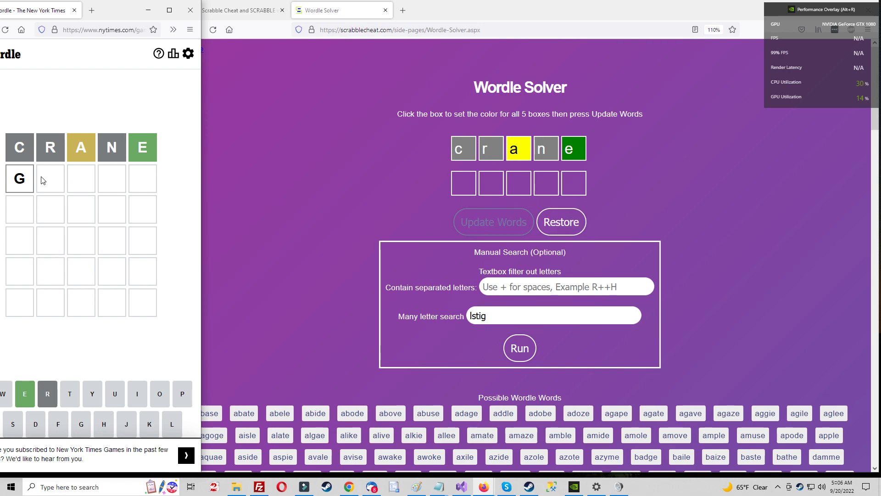
type("gilts")
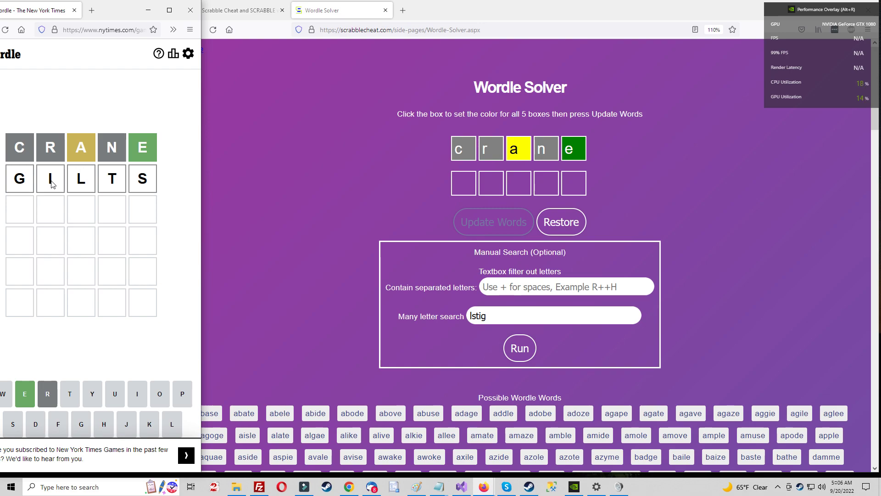
key("Return")
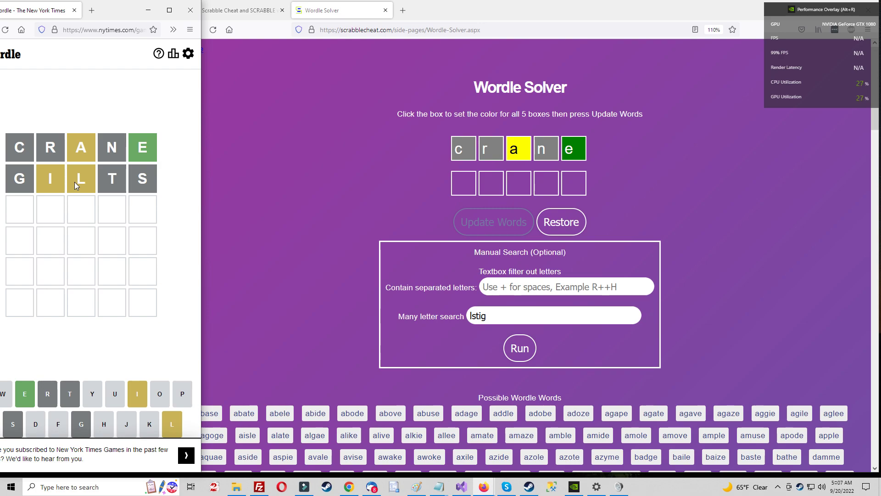
Enter gilts with i, l yellow and g, t, s grey, then update to seven words
left_click(463, 183)
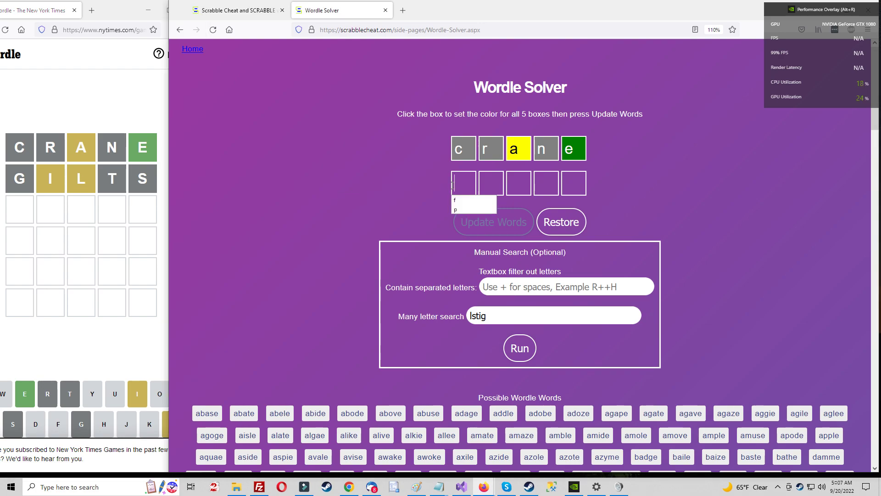
type("g")
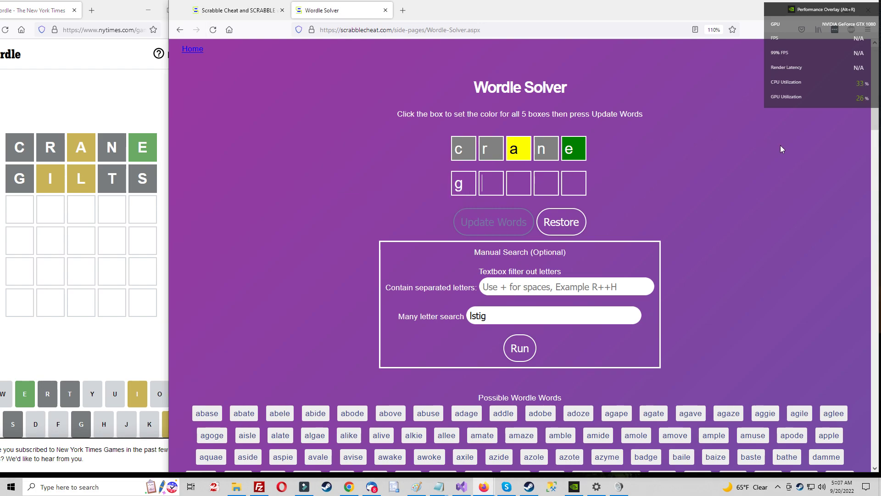
type("ilts")
left_click(467, 185)
left_click(485, 183)
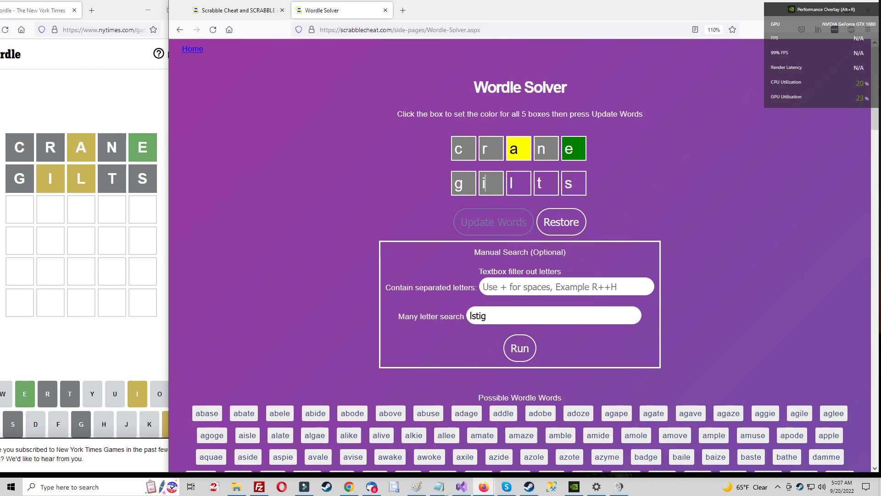
left_click(484, 183)
left_click(512, 184)
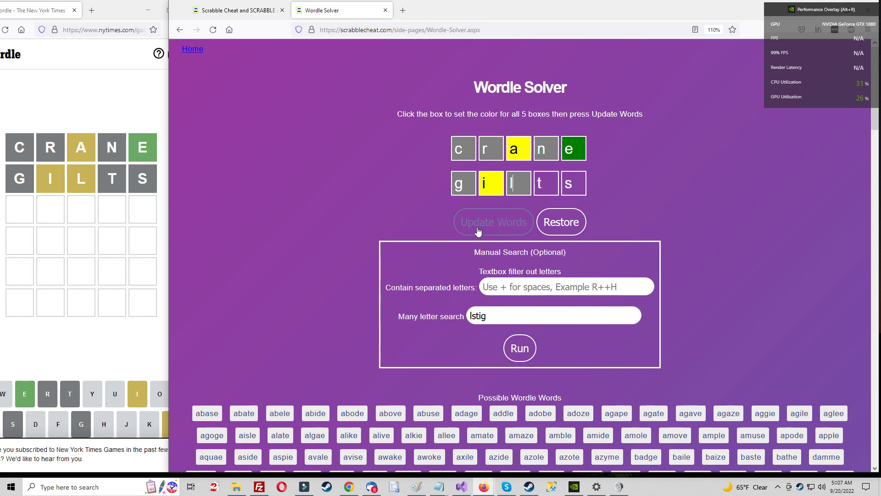
left_click(518, 183)
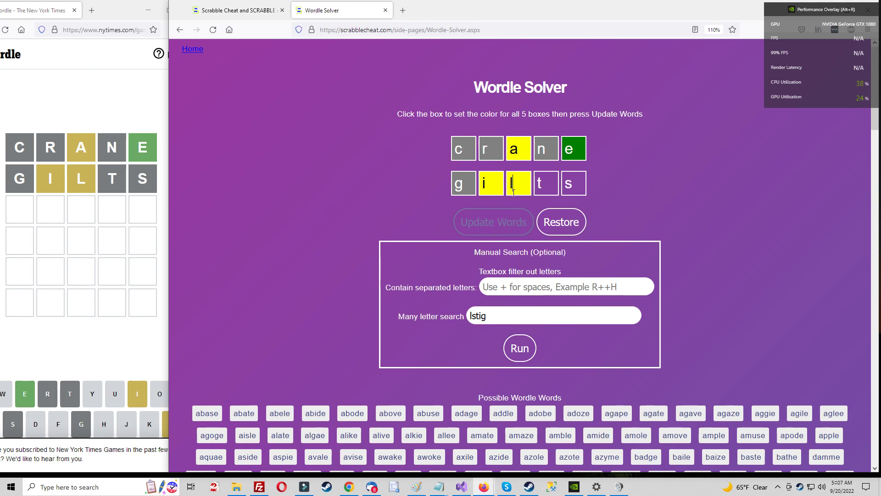
left_click(543, 186)
left_click(573, 184)
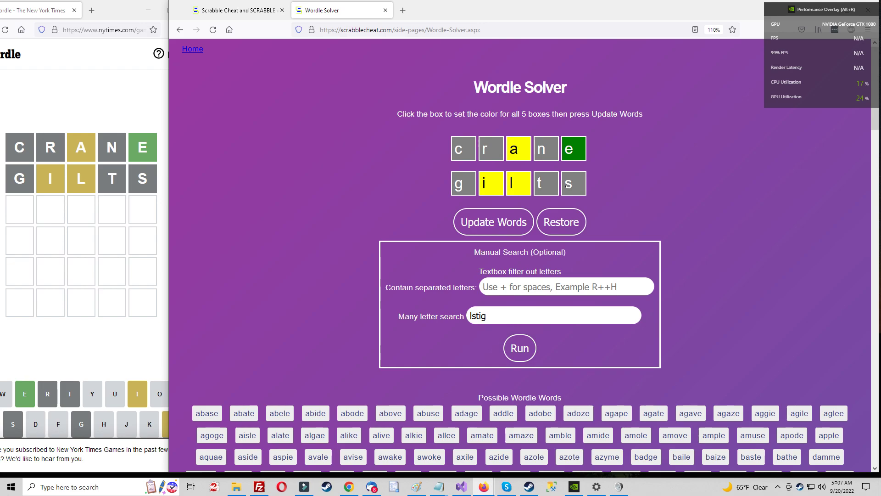
left_click(503, 220)
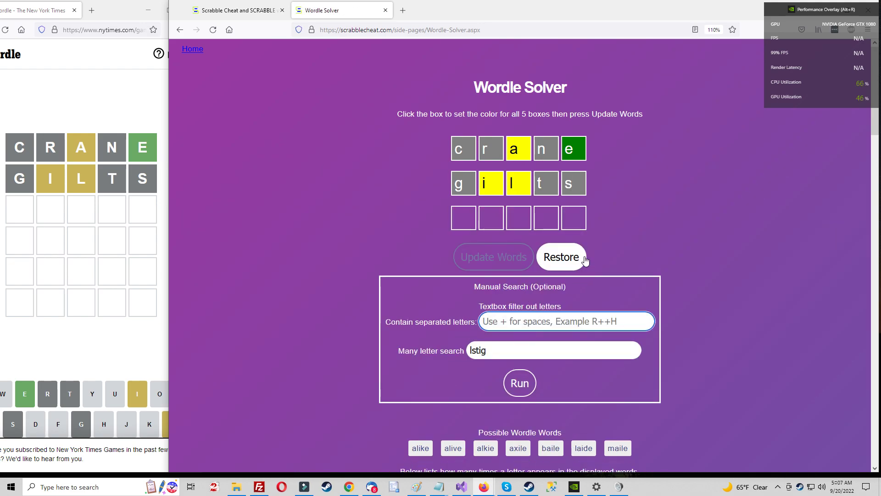
scroll(543, 432, "down", 3)
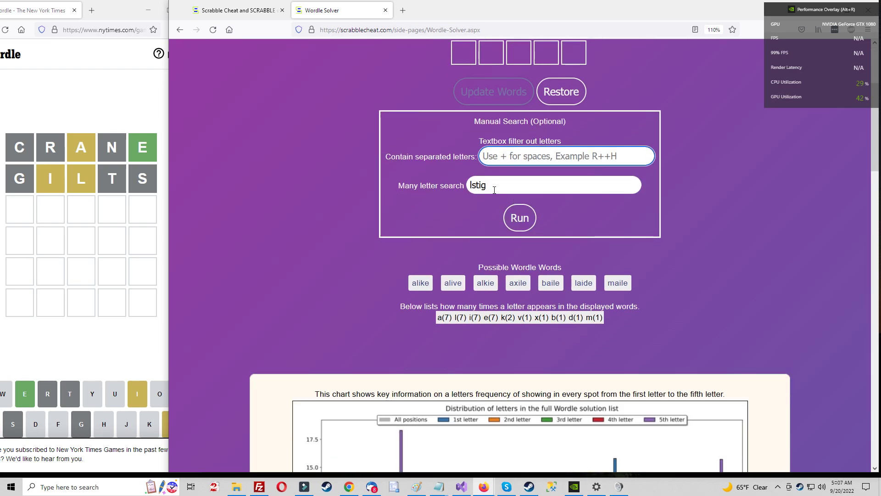
left_click(520, 217)
scroll(728, 207, "up", 3)
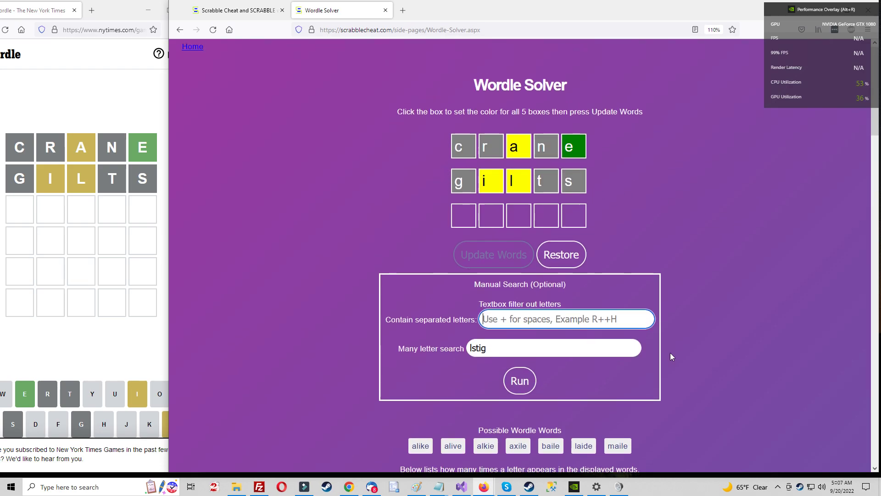
scroll(652, 363, "down", 2)
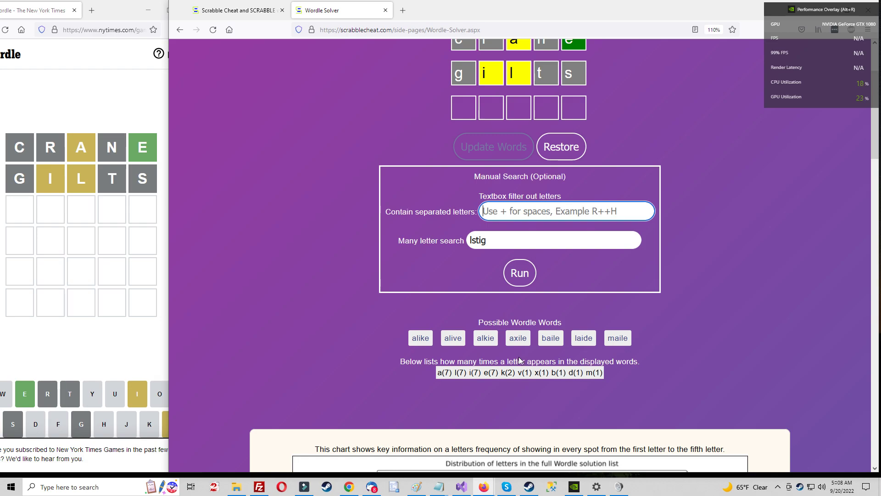
scroll(799, 349, "up", 2)
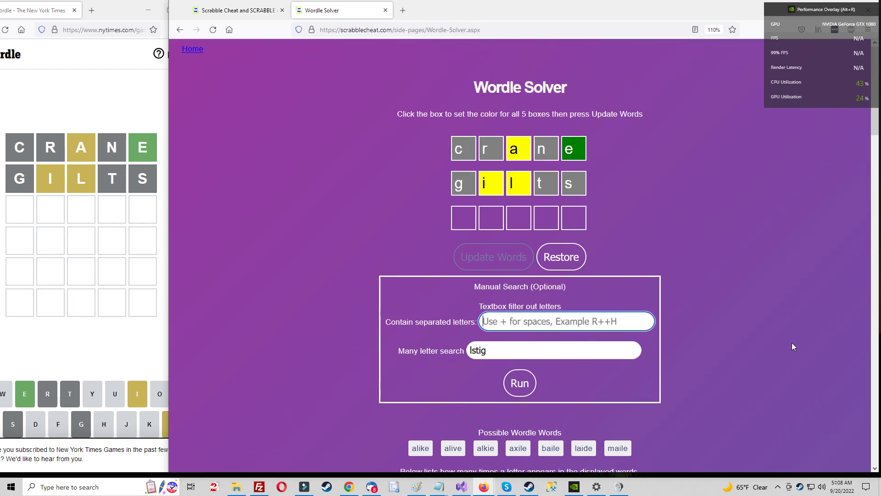
scroll(538, 262, "down", 2)
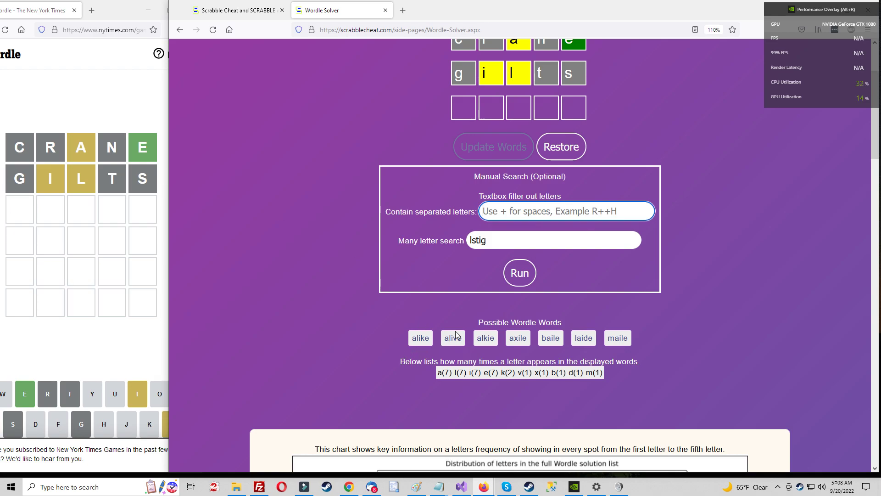
scroll(462, 350, "down", 5)
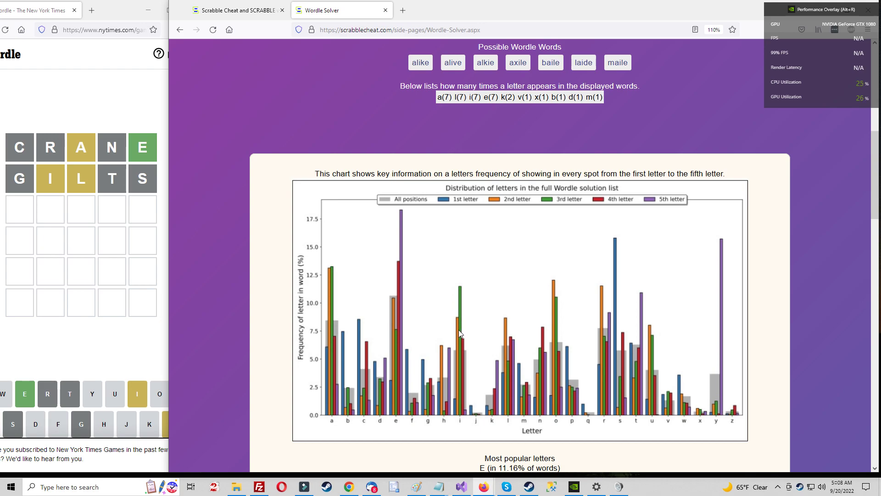
scroll(455, 324, "up", 1)
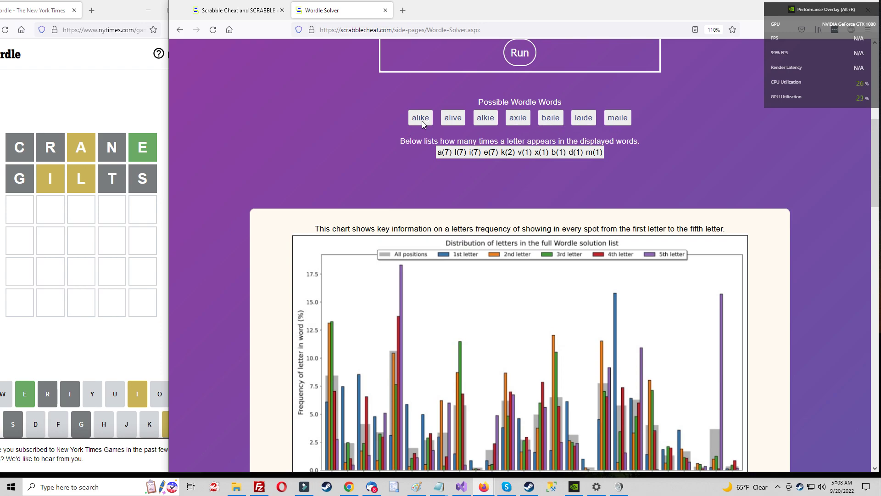
scroll(576, 264, "up", 3)
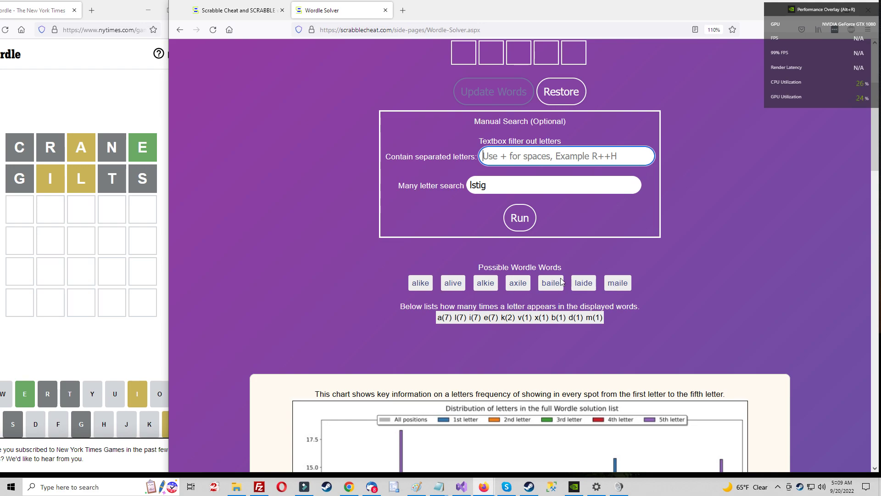
Replace lstig with mdbk? in the Many letter search and run it
left_click(476, 185)
left_click(513, 184)
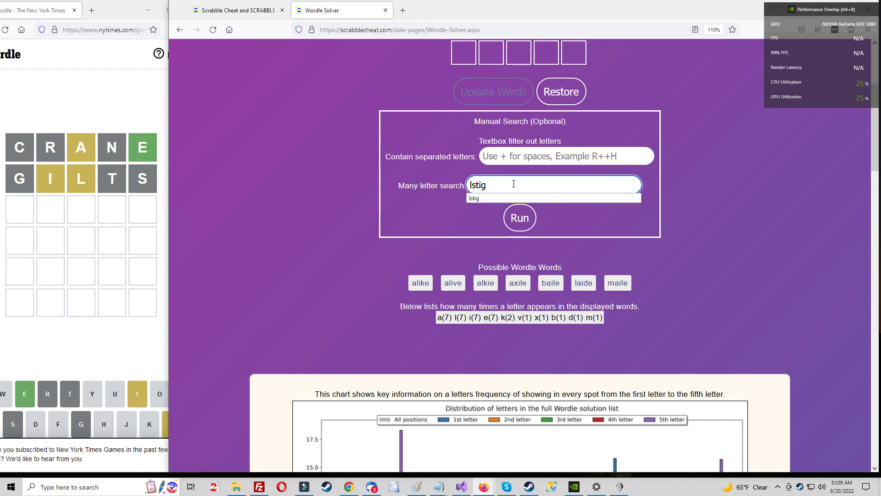
key("BackSpace")
key("BackSpace")
key("BackSpace")
key("BackSpace")
key("BackSpace")
type("m")
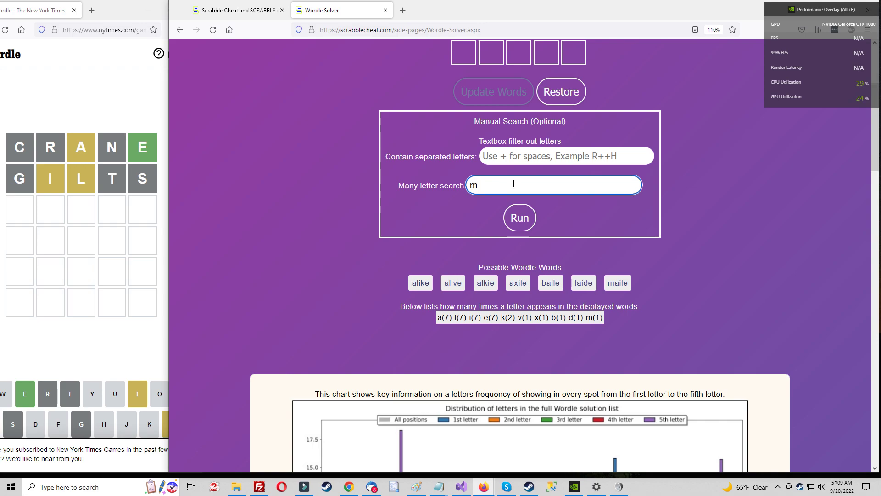
type("db")
type("k?")
left_click(520, 218)
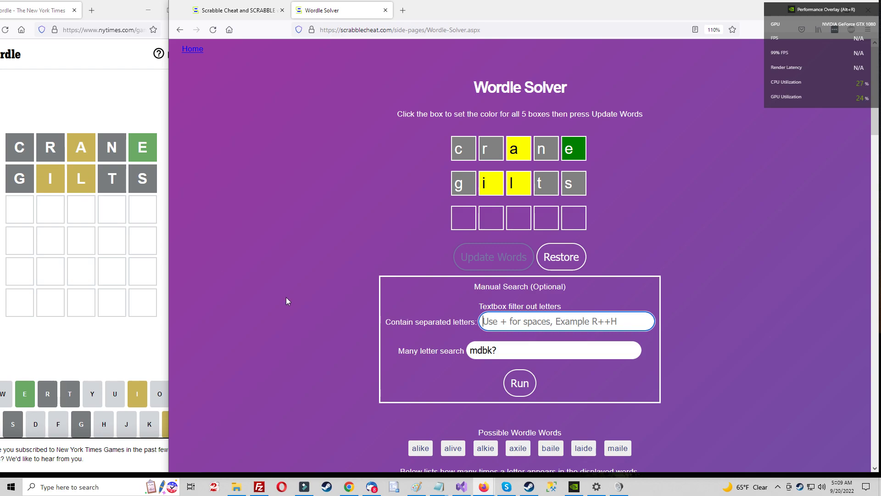
scroll(459, 392, "down", 2)
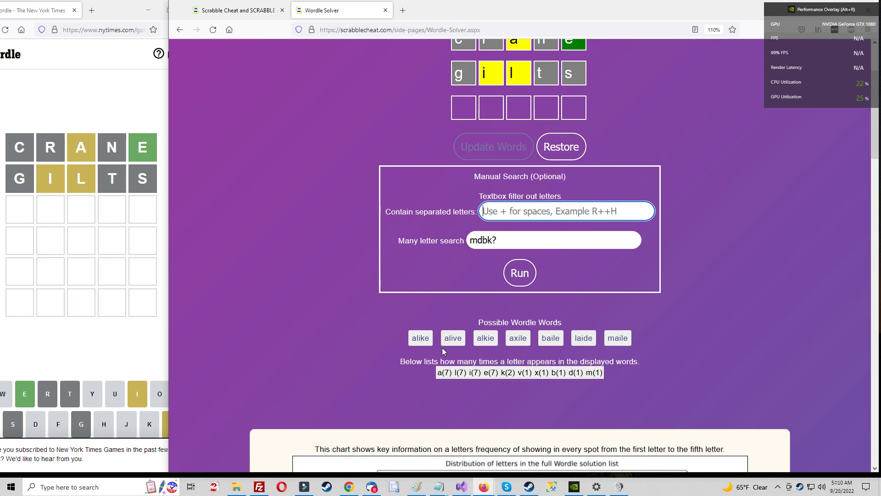
Submit ALIKE as the third Wordle guess to solve the puzzle
left_click(16, 211)
type("alike")
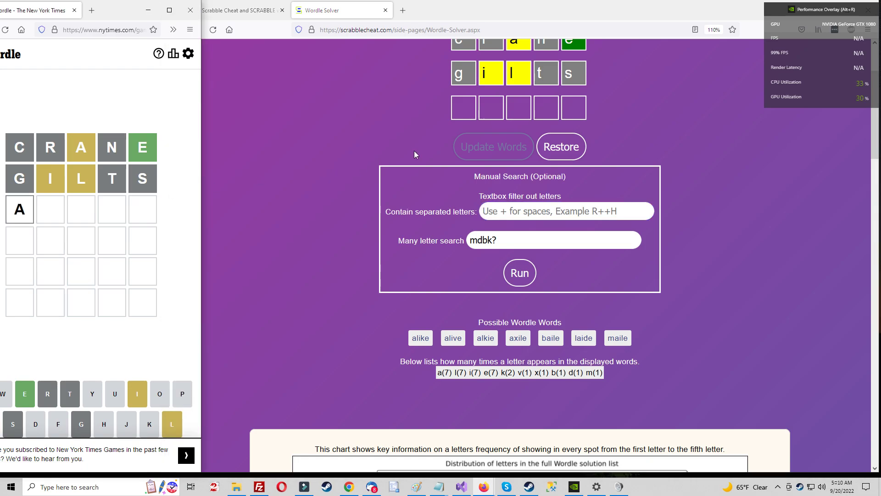
key("Return")
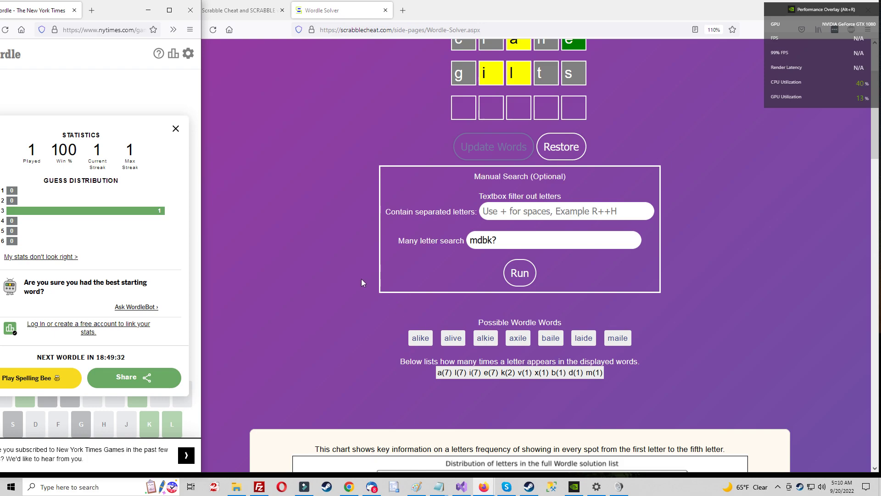
scroll(362, 281, "up", 2)
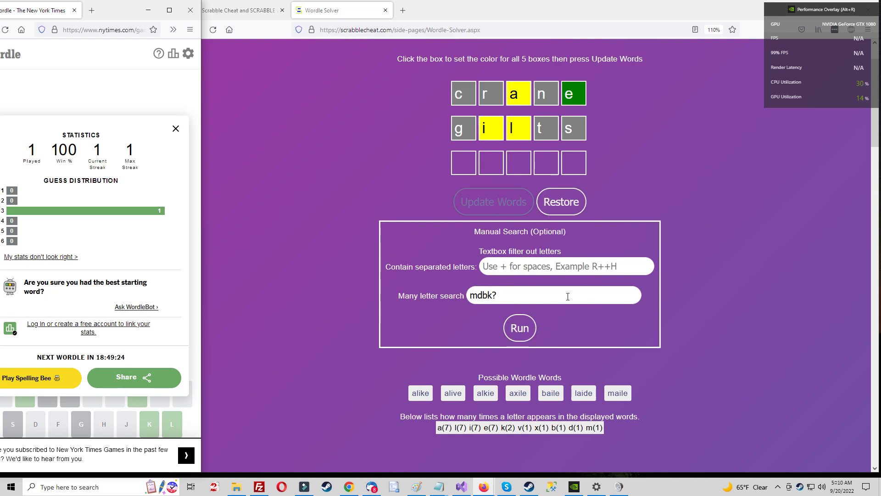
Set the Contain filter to a+i
left_click(489, 233)
left_click(510, 267)
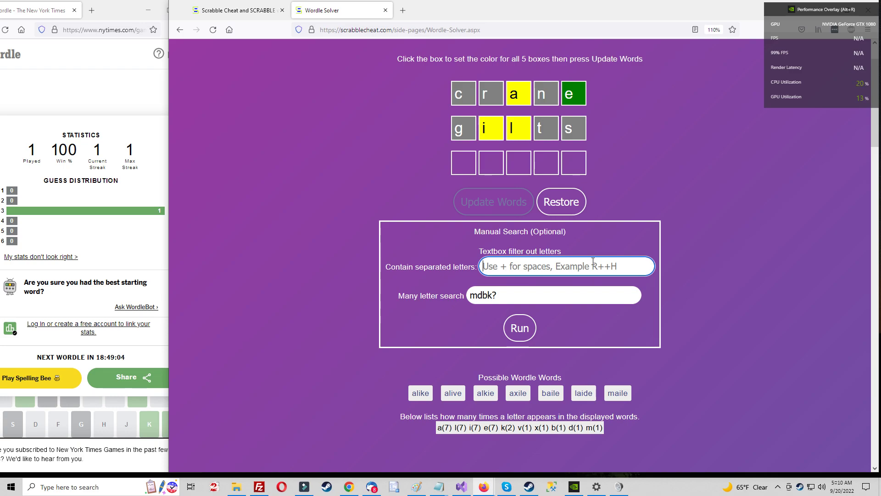
type("a+")
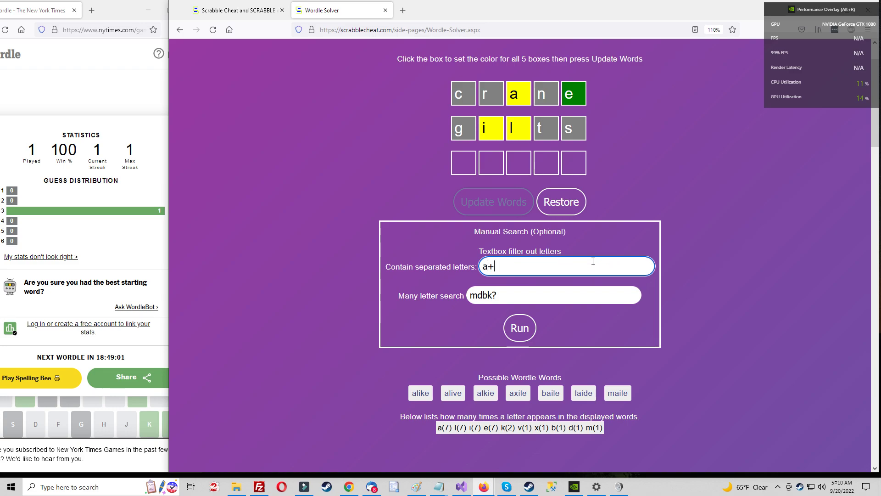
type("d")
key("BackSpace")
type("i")
Replace mdbk? with akeli in the Many letter search and run it
left_click(552, 302)
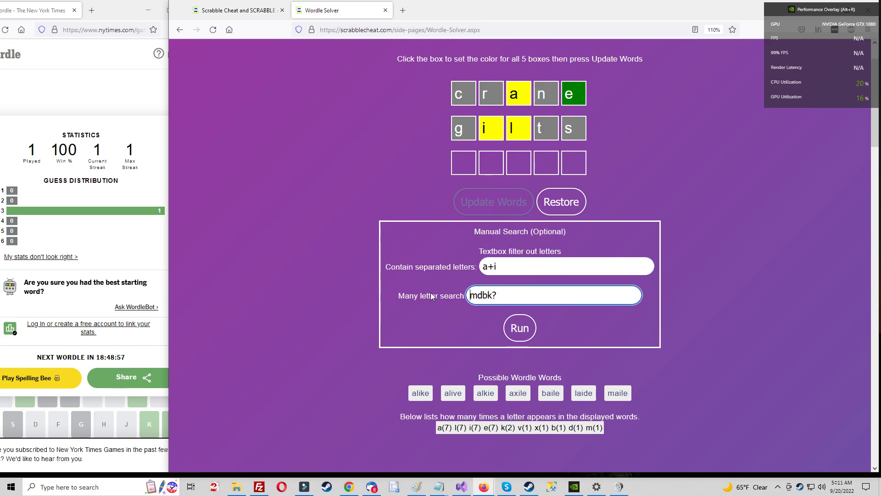
left_click(501, 295)
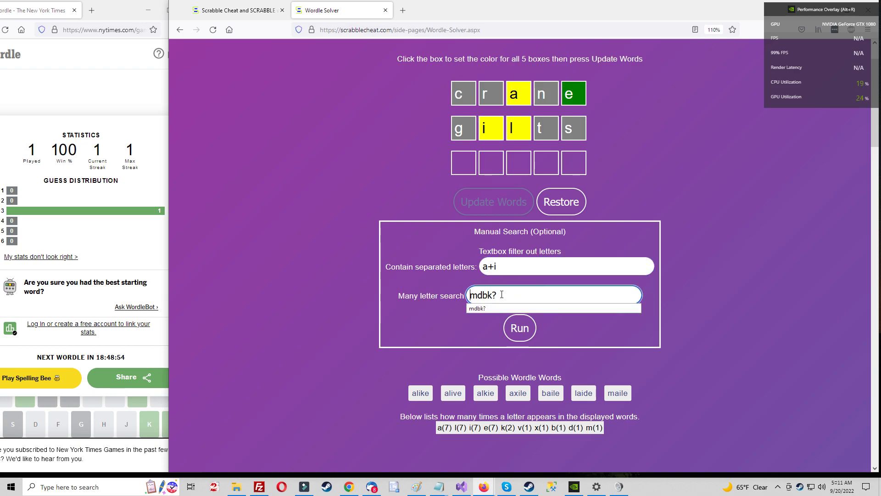
key("ctrl+a")
key("BackSpace")
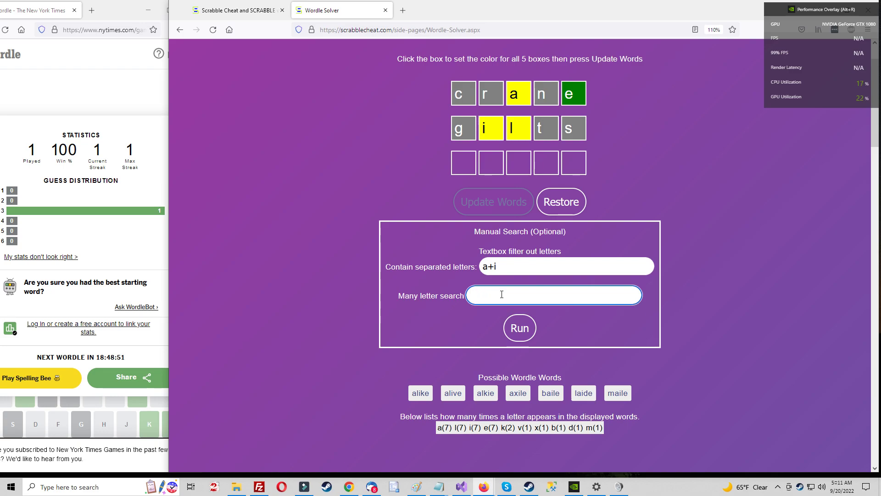
type("akeli")
left_click(522, 329)
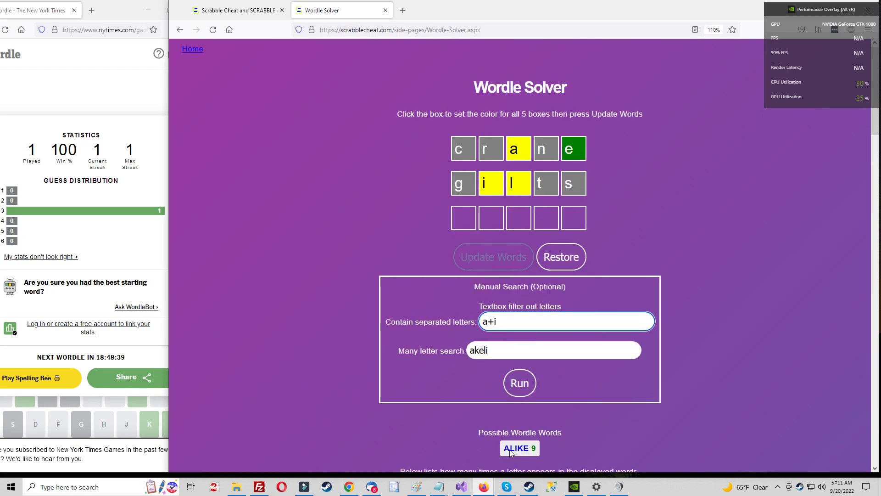
Change the Contain filter to a++i, leaving ALIKE as the only word
left_click(493, 321)
key("Down")
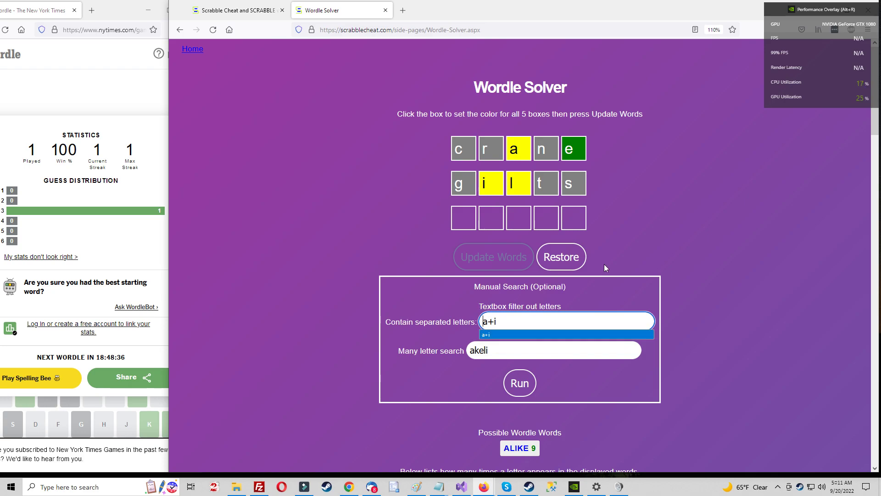
key("Return")
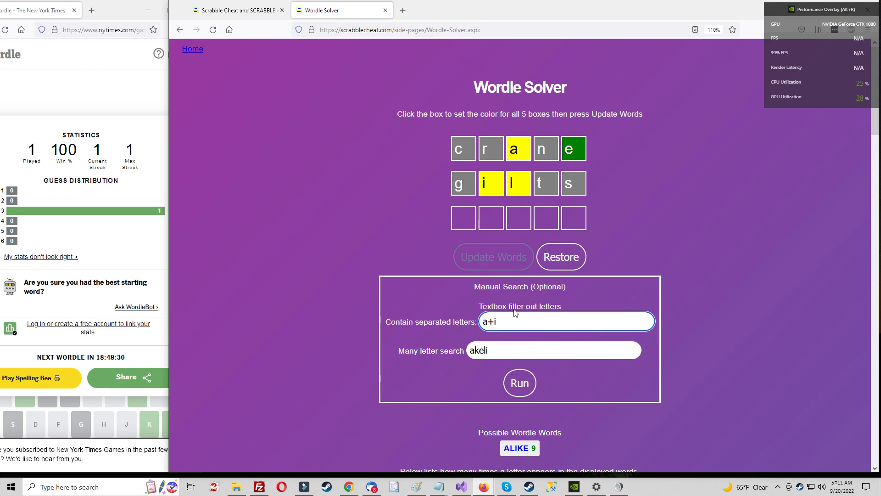
type("+")
Clear the a++i letters from the Contain separated letters filter
scroll(561, 360, "down", 2)
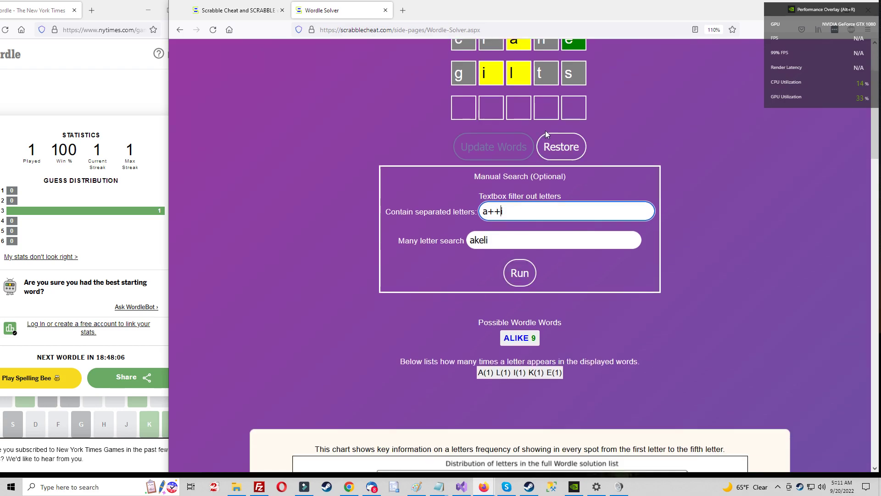
left_click(515, 238)
left_click(502, 239)
left_click(416, 214)
key("BackSpace")
key("BackSpace")
key("BackSpace")
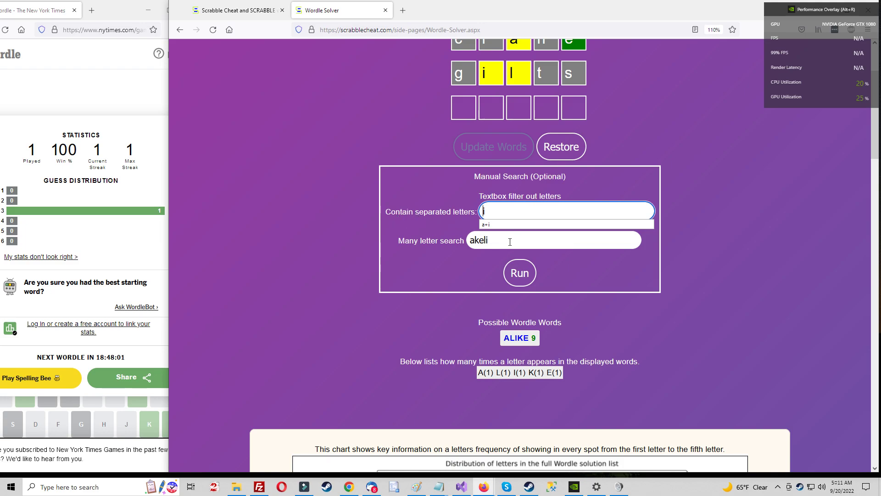
left_click(469, 240)
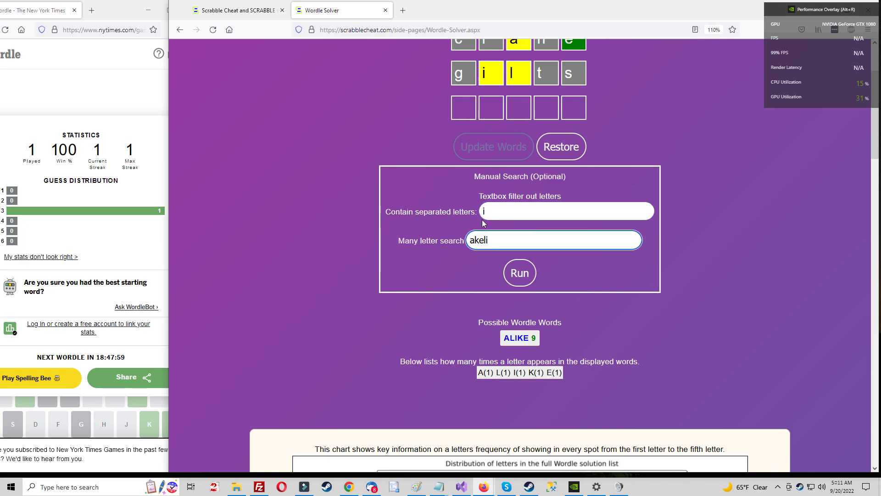
left_click(513, 209)
key("BackSpace")
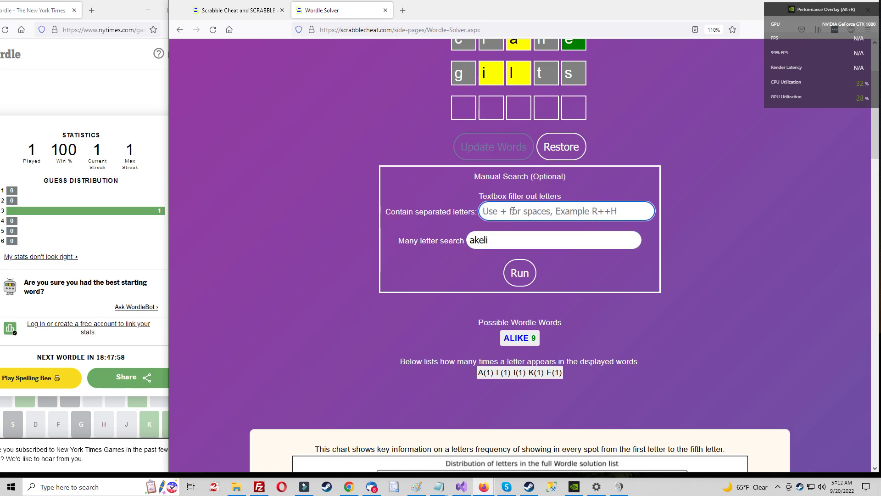
Replace the akeli many-letter search with asdsdsd?reer? and run it, browsing the full word list from AAHED
left_click(526, 240)
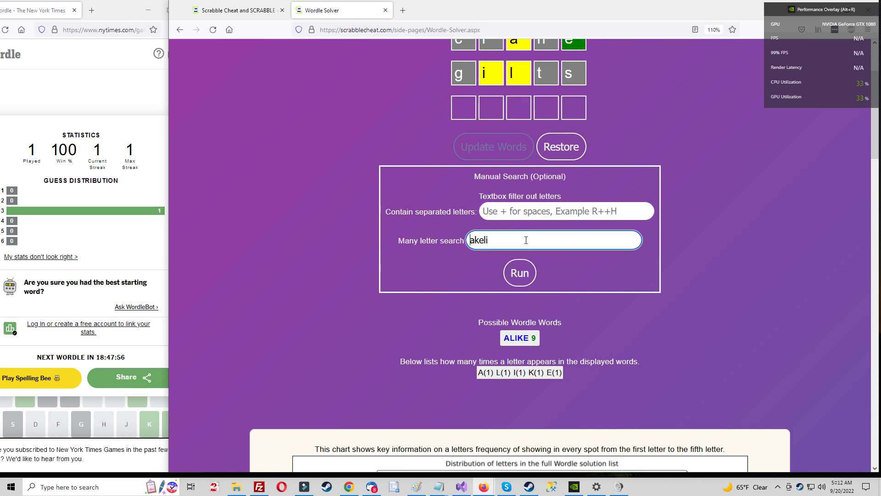
type("a")
key("BackSpace")
key("ctrl+a")
type("asd")
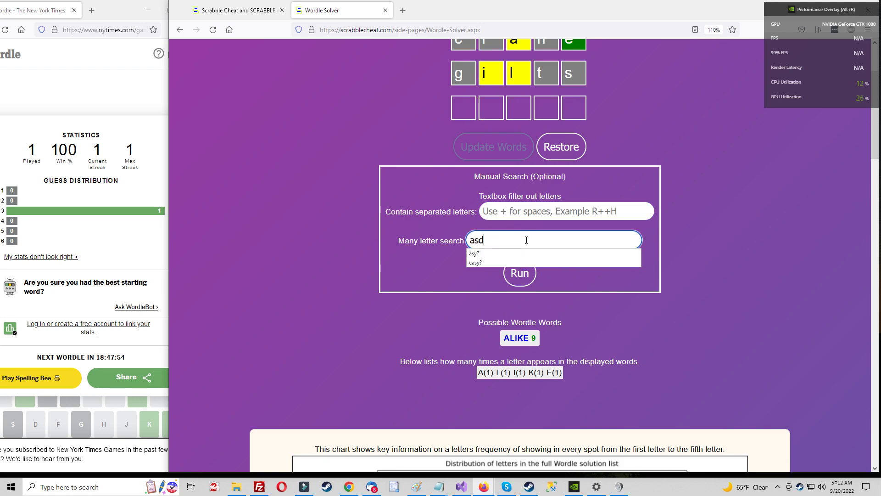
type("sdsd?reer?")
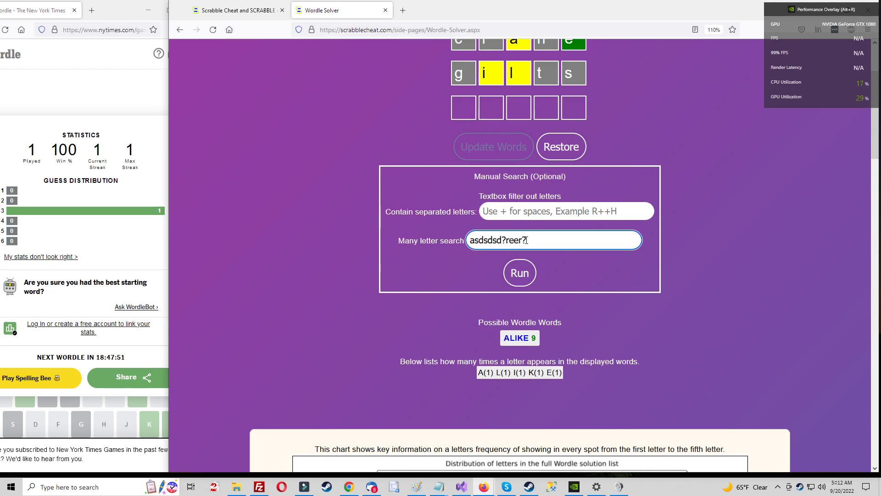
left_click(526, 275)
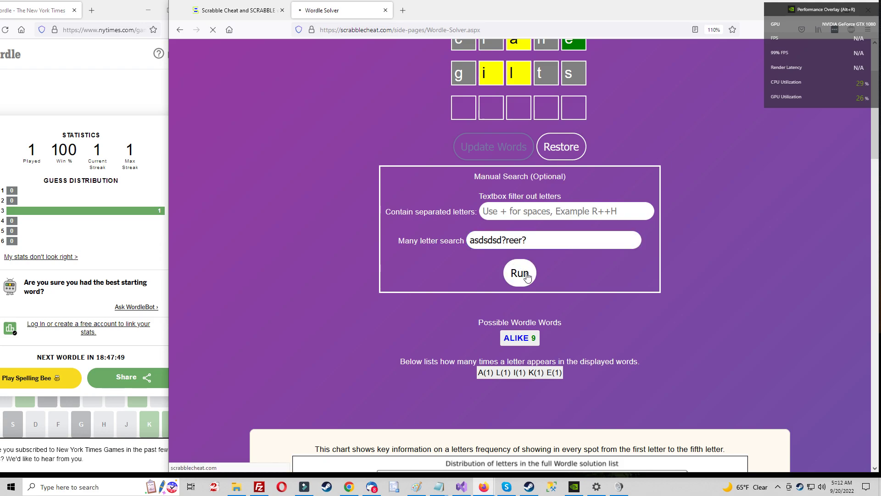
scroll(529, 334, "down", 5)
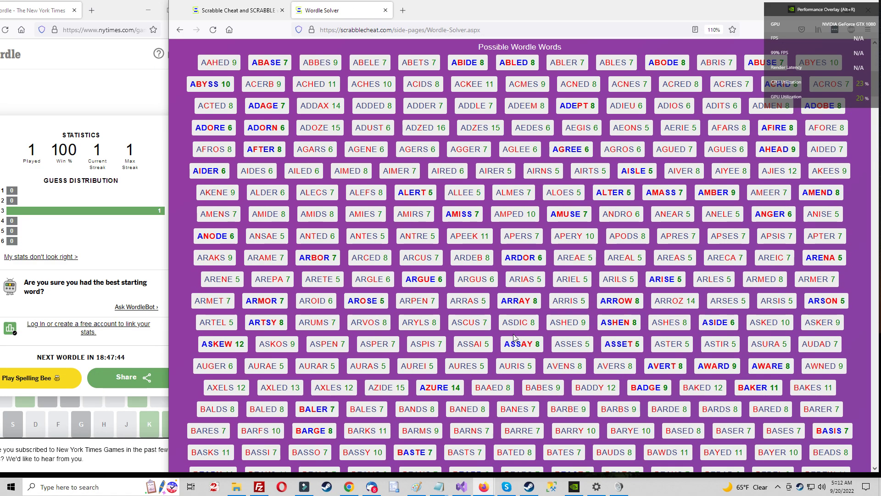
scroll(506, 304, "down", 10)
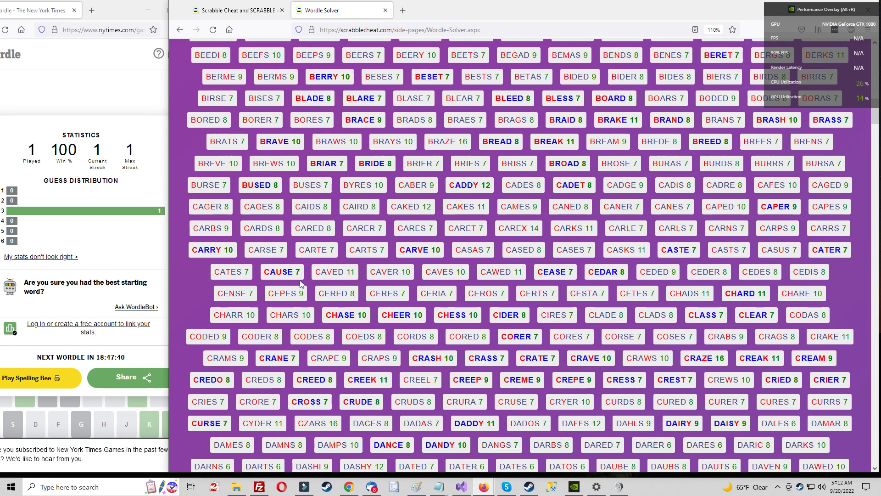
scroll(332, 299, "up", 12)
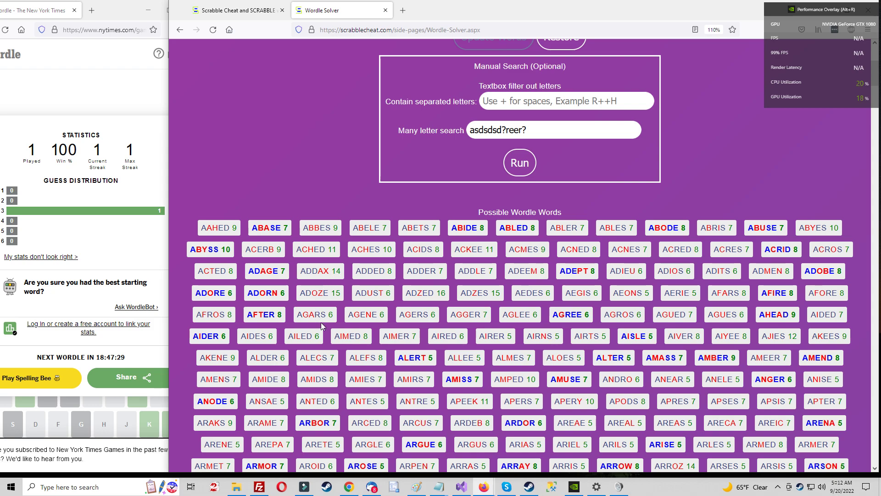
scroll(381, 378, "down", 5)
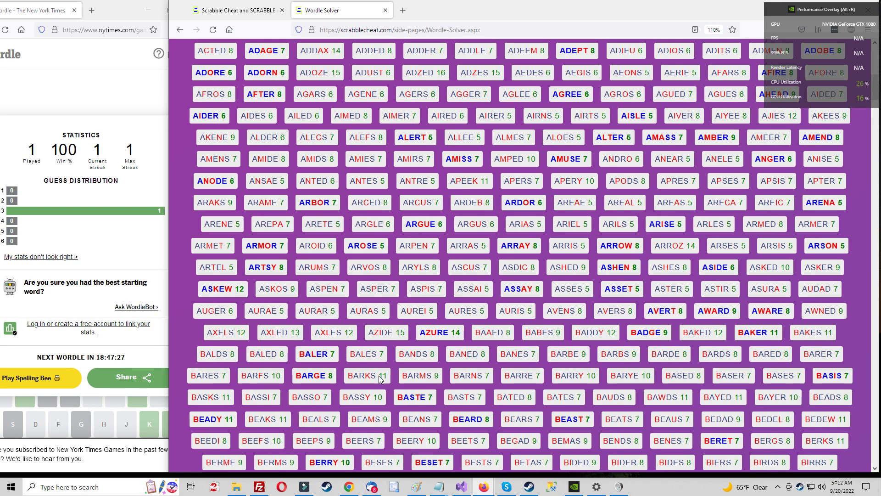
scroll(523, 388, "up", 10)
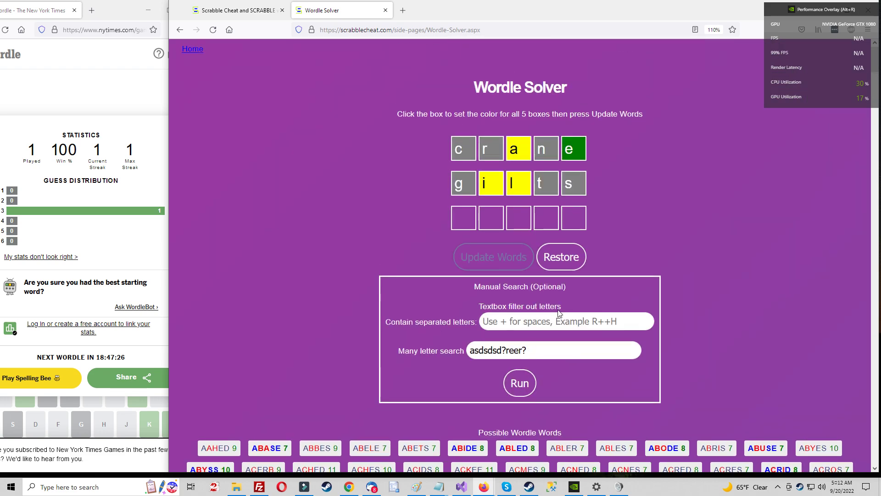
scroll(530, 399, "down", 2)
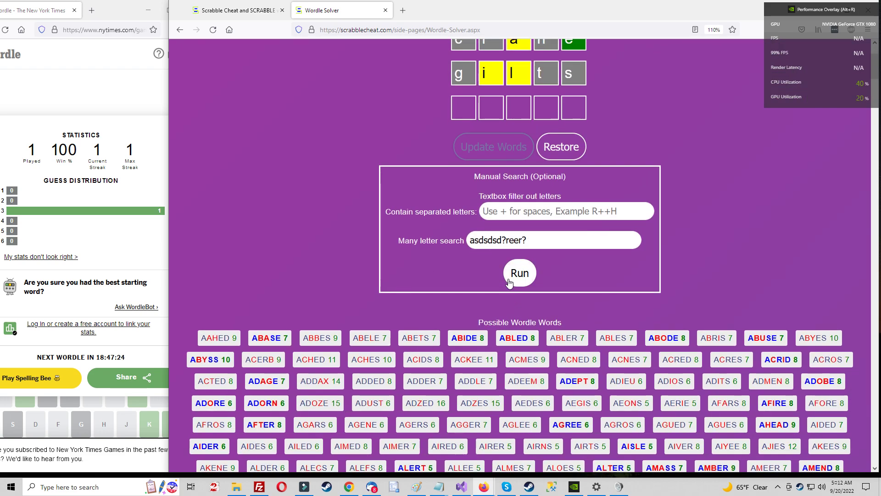
Restore the grid results: alike, alive, alkie, axile, baile, laide, maile
left_click(507, 210)
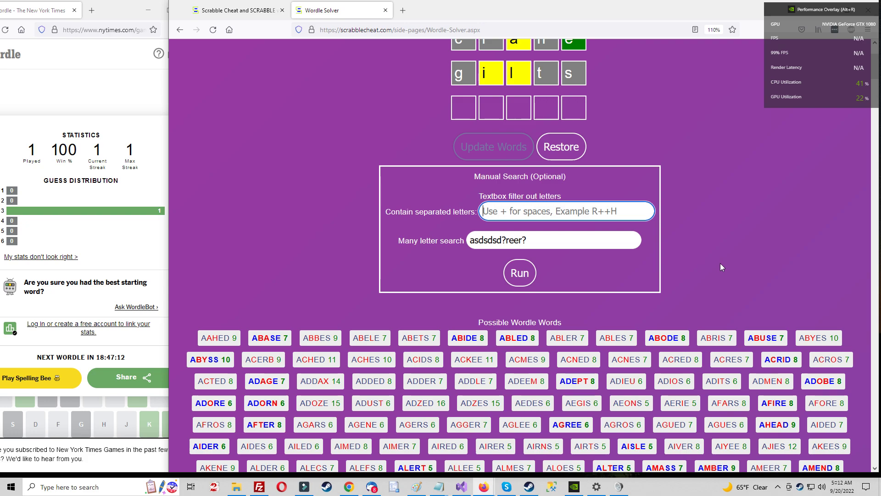
scroll(721, 265, "up", 3)
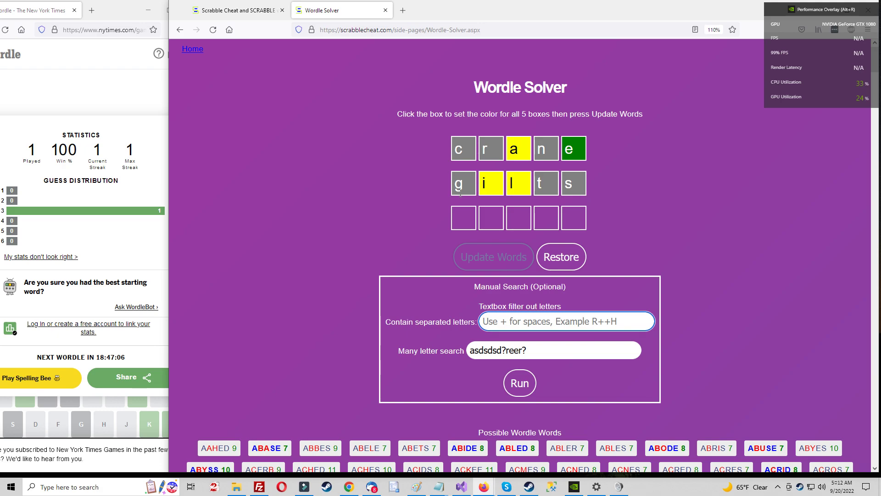
left_click(562, 258)
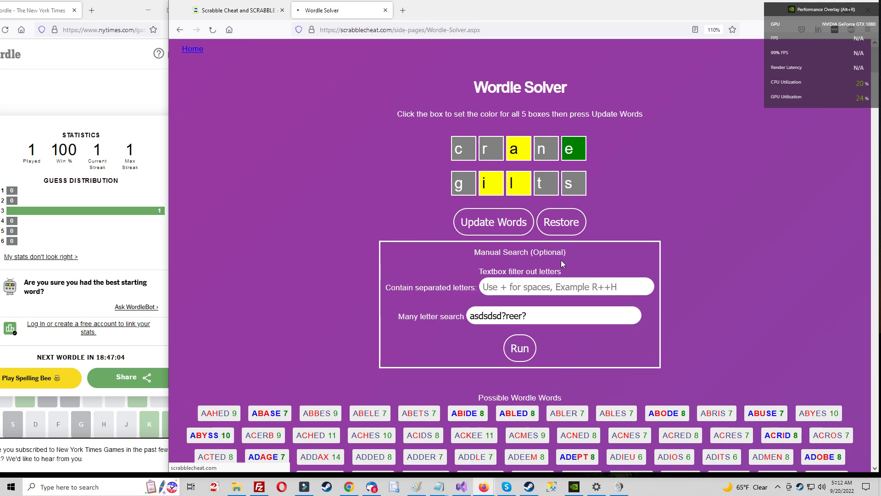
scroll(688, 321, "down", 3)
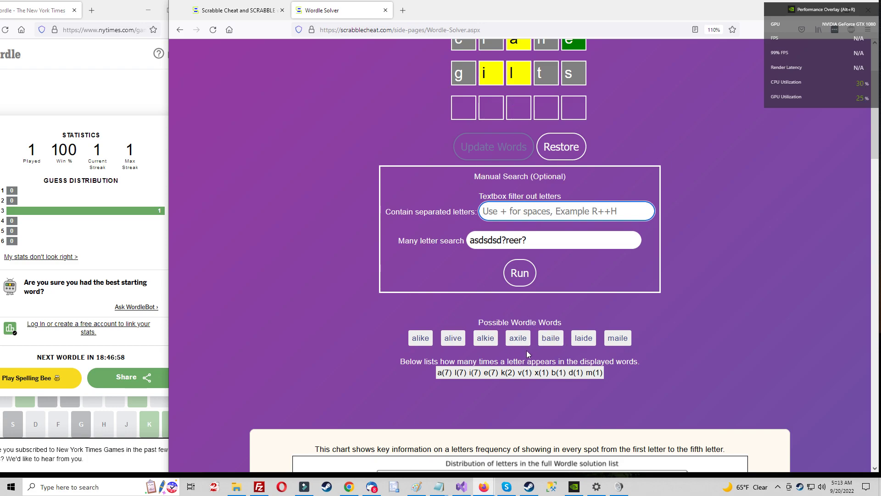
scroll(565, 333, "up", 3)
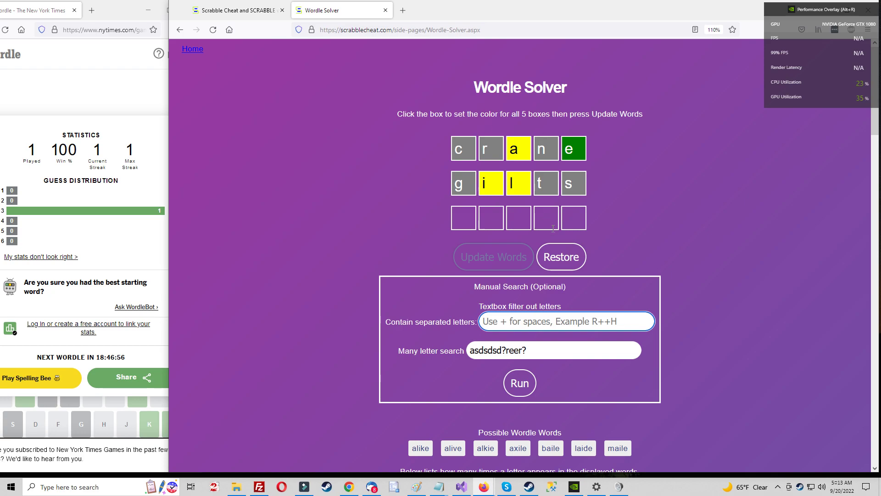
scroll(572, 288, "down", 7)
scroll(571, 289, "up", 7)
scroll(483, 197, "down", 9)
scroll(516, 234, "up", 9)
scroll(507, 381, "down", 3)
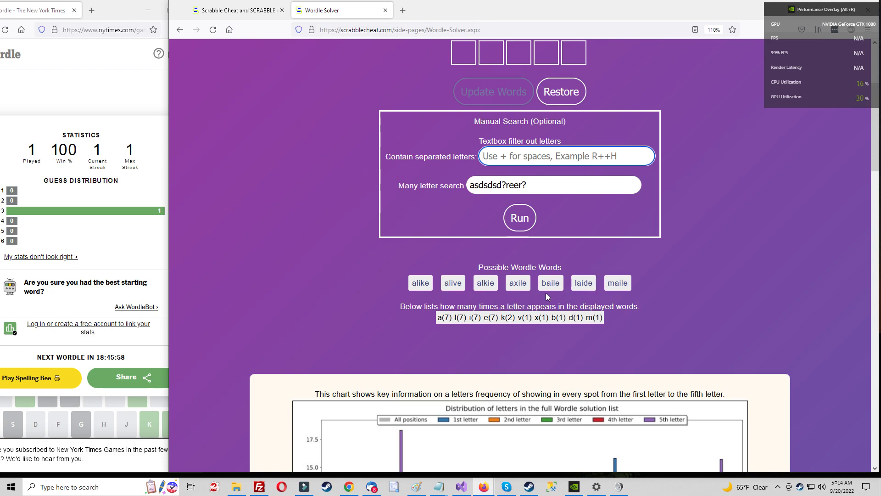
scroll(536, 239, "up", 3)
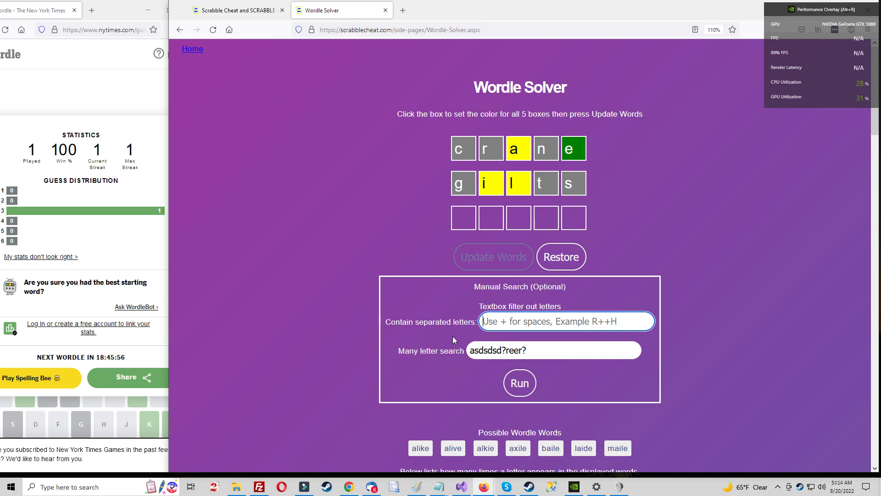